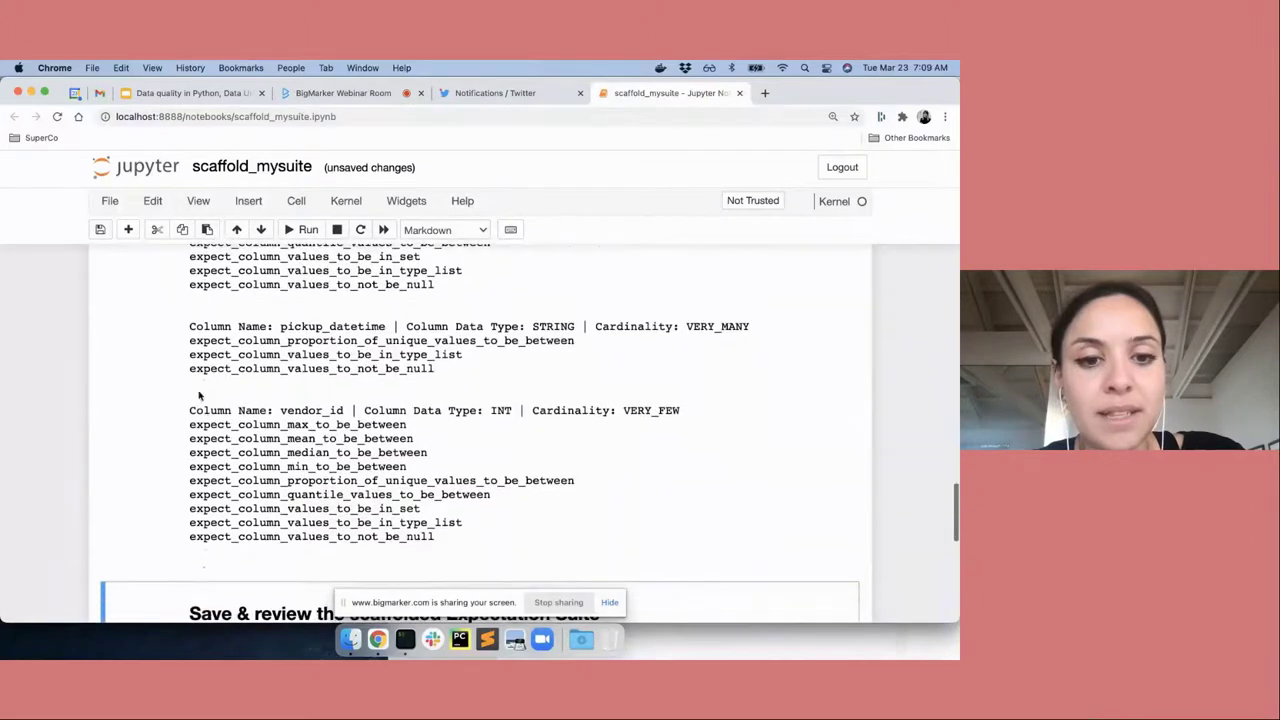
Step: Comment out 'passenger_count' in the ignored_columns list
scroll(200, 400, "up", 3)
scroll(191, 359, "down", 2)
scroll(190, 360, "down", 1)
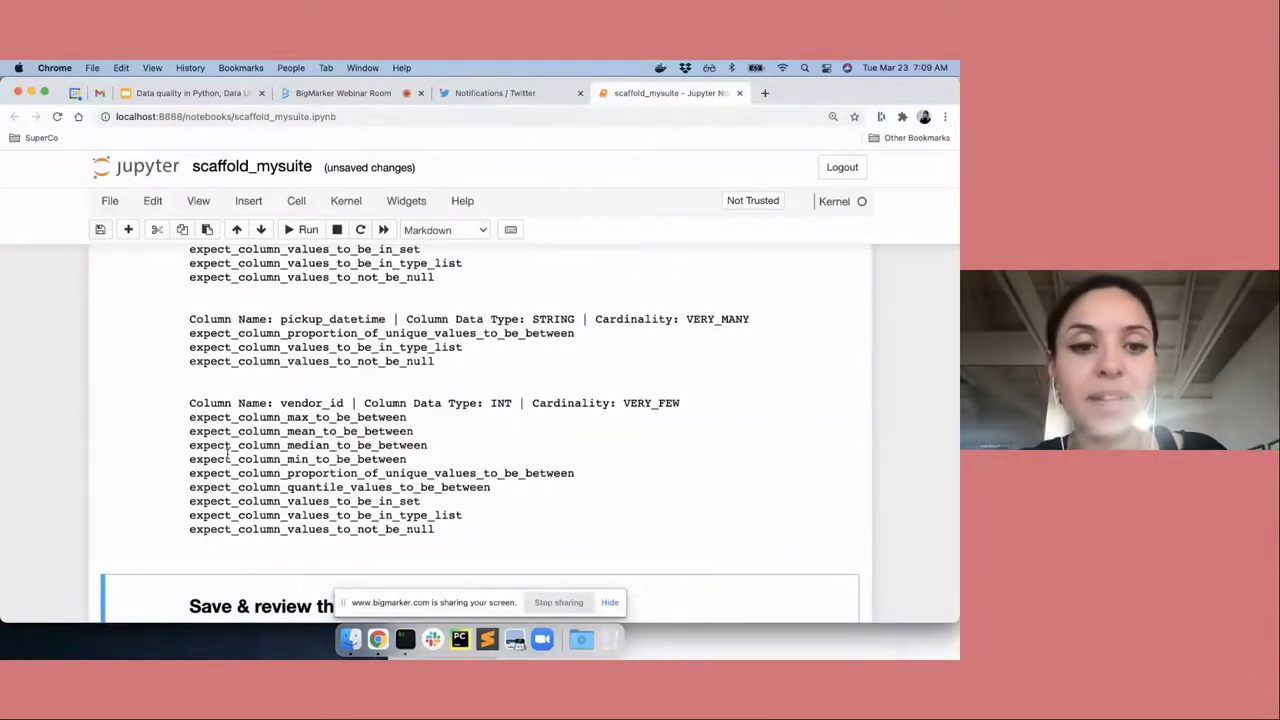
scroll(228, 454, "up", 5)
scroll(228, 454, "up", 3)
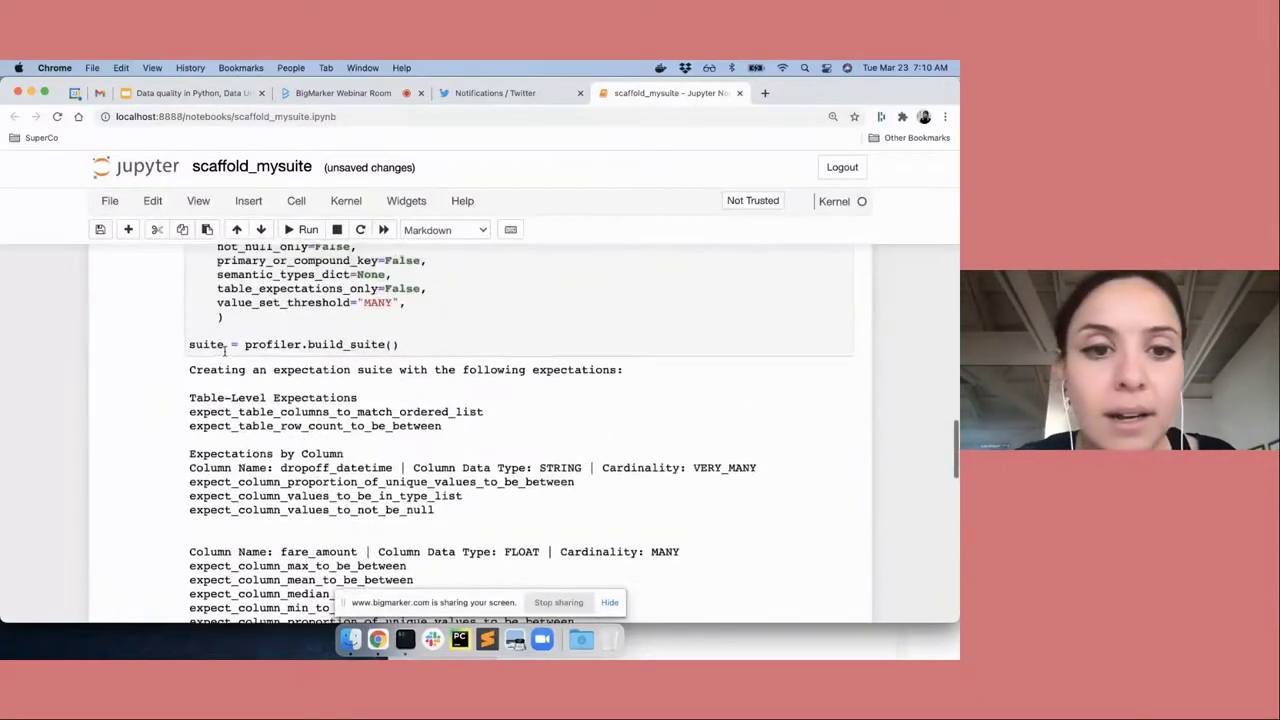
scroll(256, 340, "up", 6)
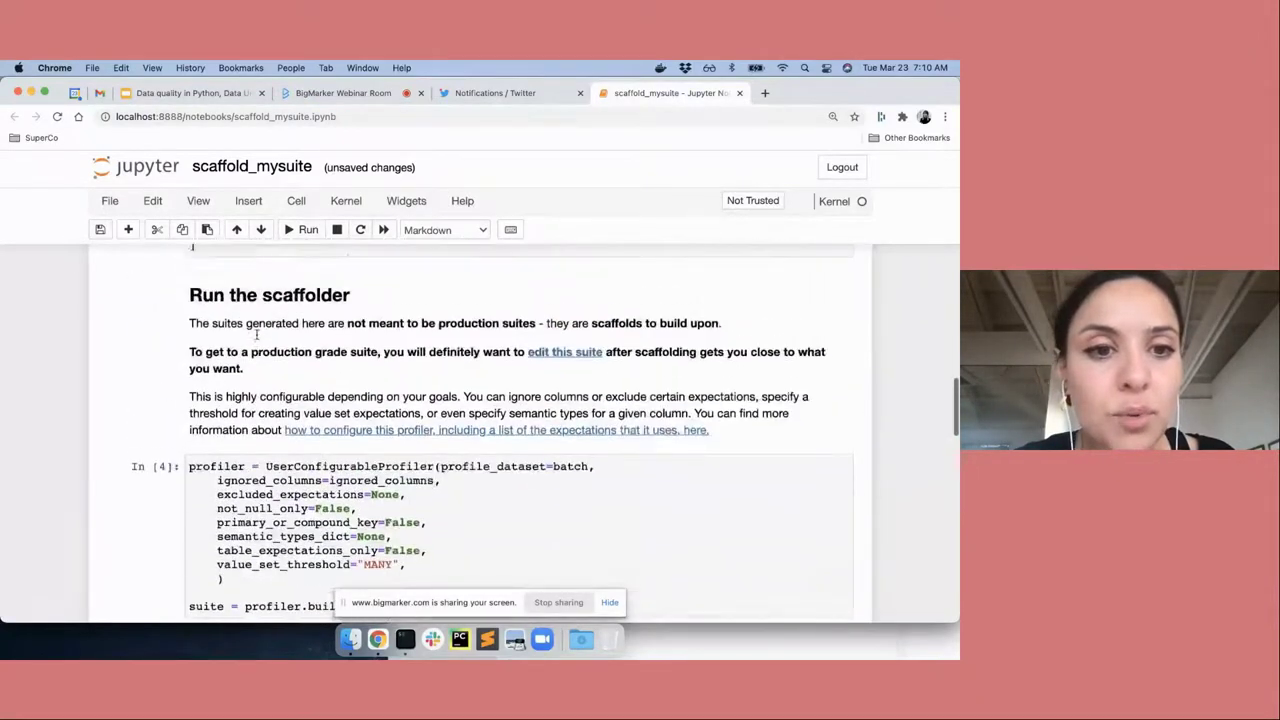
left_click(260, 371)
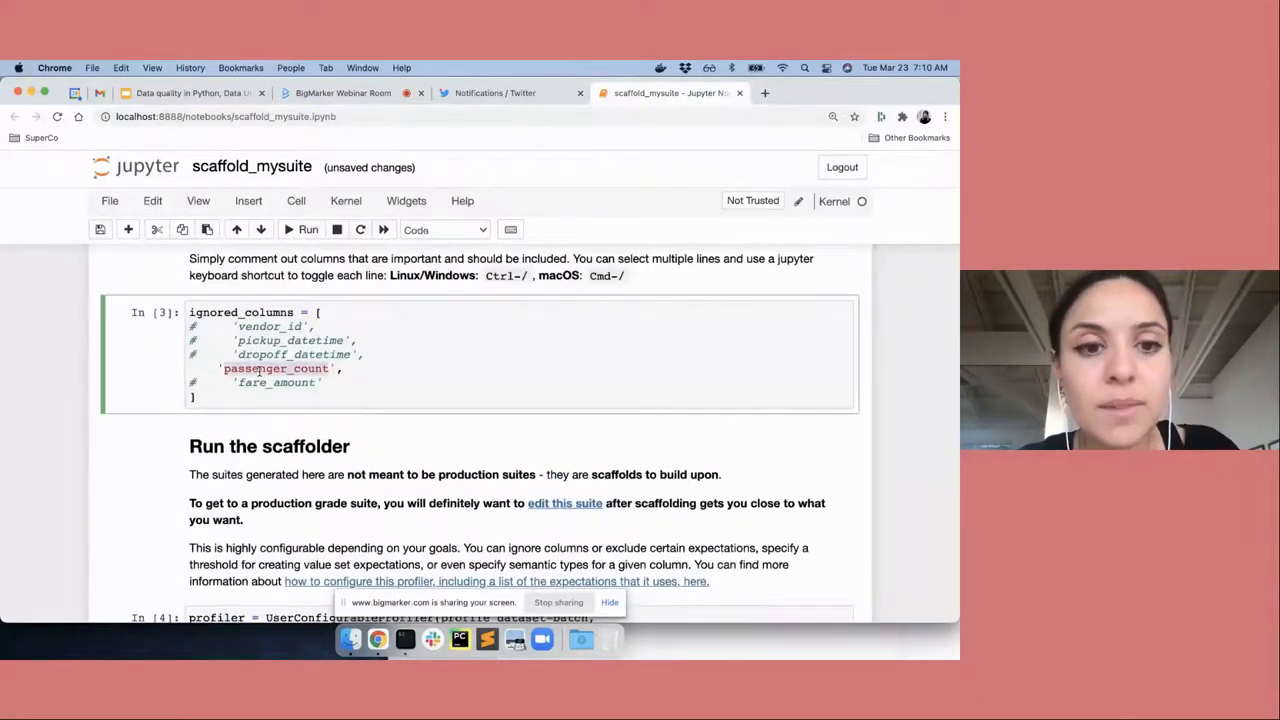
key("super+slash")
Step: Uncomment 'vendor_id', 'pickup_datetime', 'dropoff_datetime' and 'fare_amount' in the ignored_columns list
left_click(330, 381)
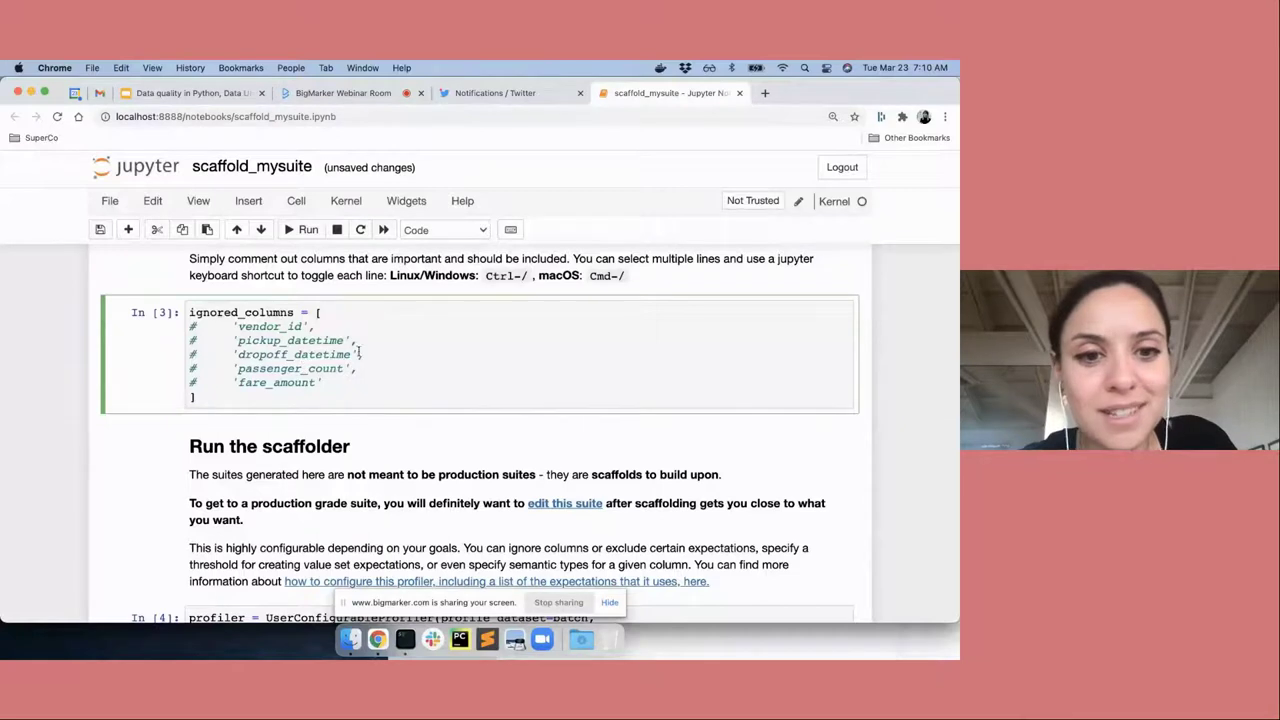
left_click_drag(368, 352, 160, 329)
key("super+slash")
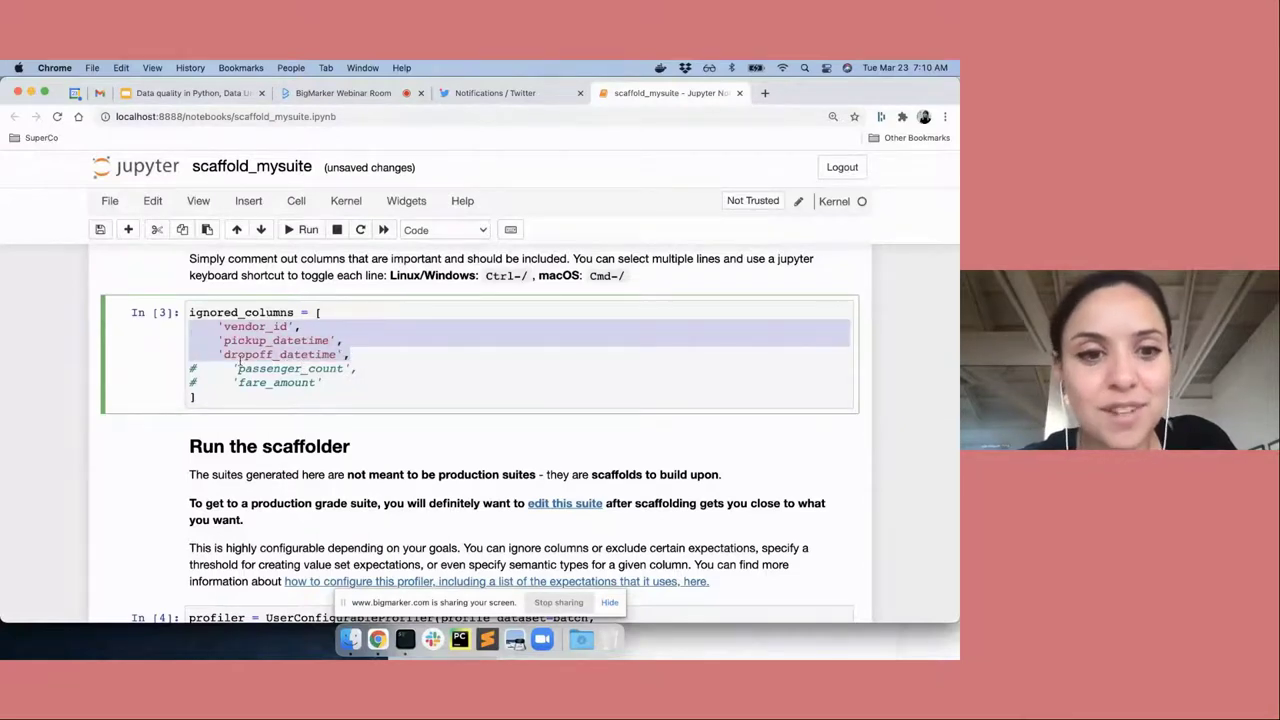
left_click(247, 382)
key("super+slash")
Step: Rerun the ignored_columns cell and the profiler cell, and check the generated expectations for passenger_count
key("shift+Return")
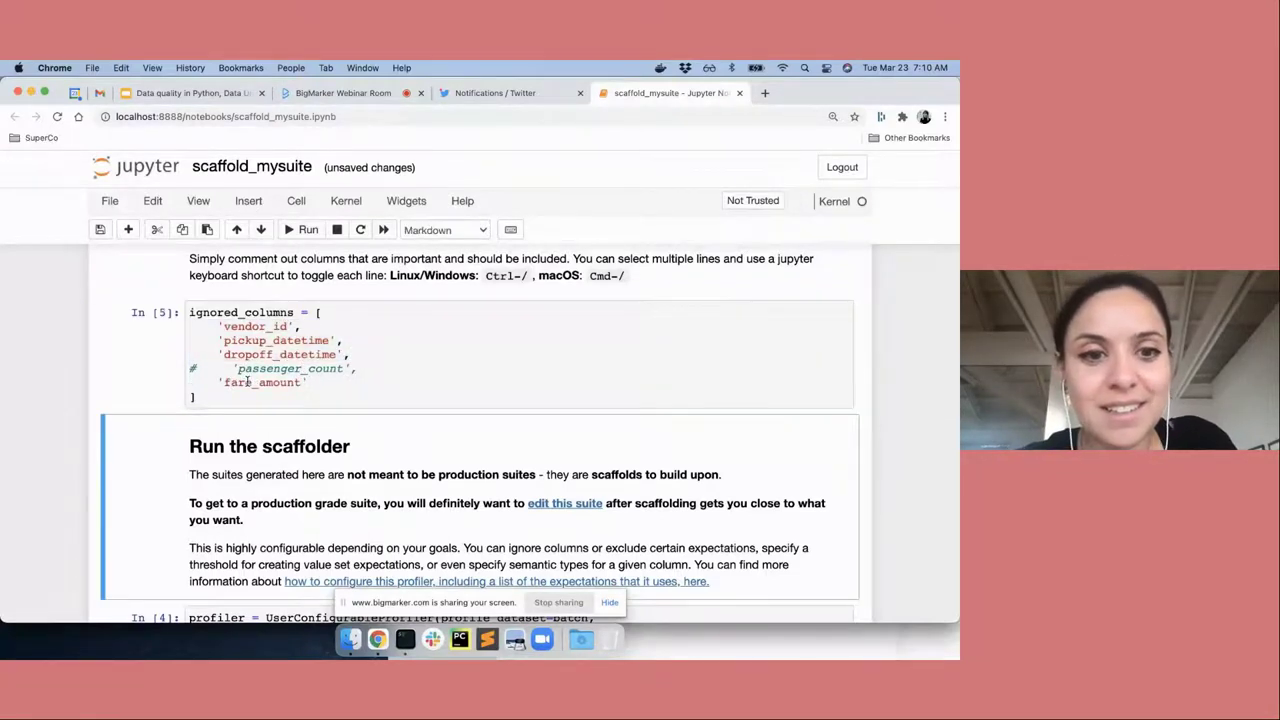
key("shift+Return")
key("shift+Return")
scroll(335, 420, "down", 4)
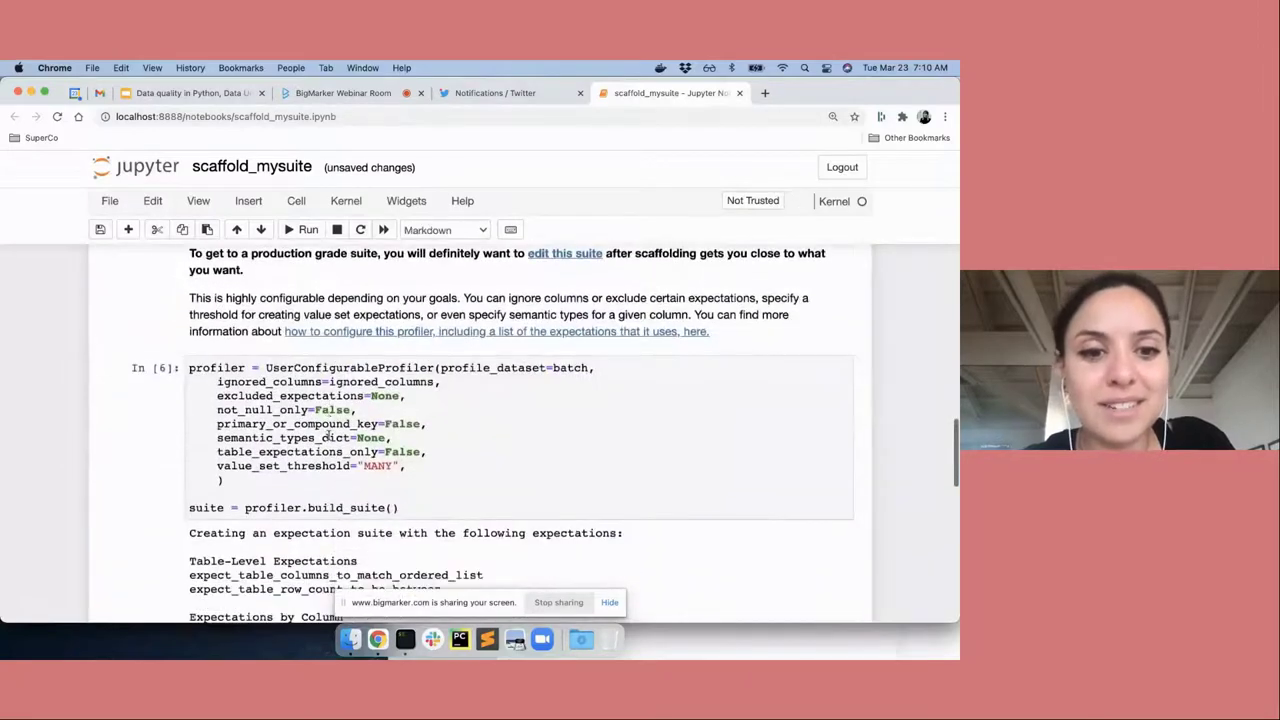
scroll(328, 434, "down", 3)
scroll(290, 420, "down", 1)
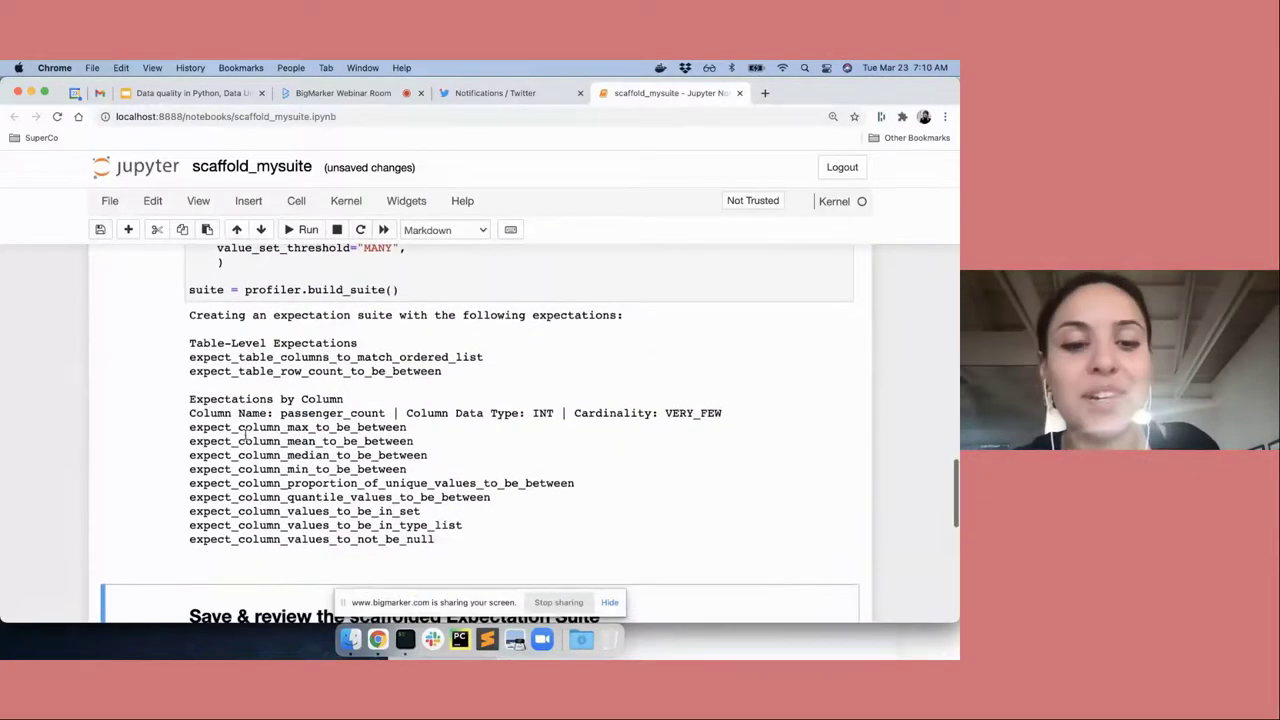
double_click(285, 412)
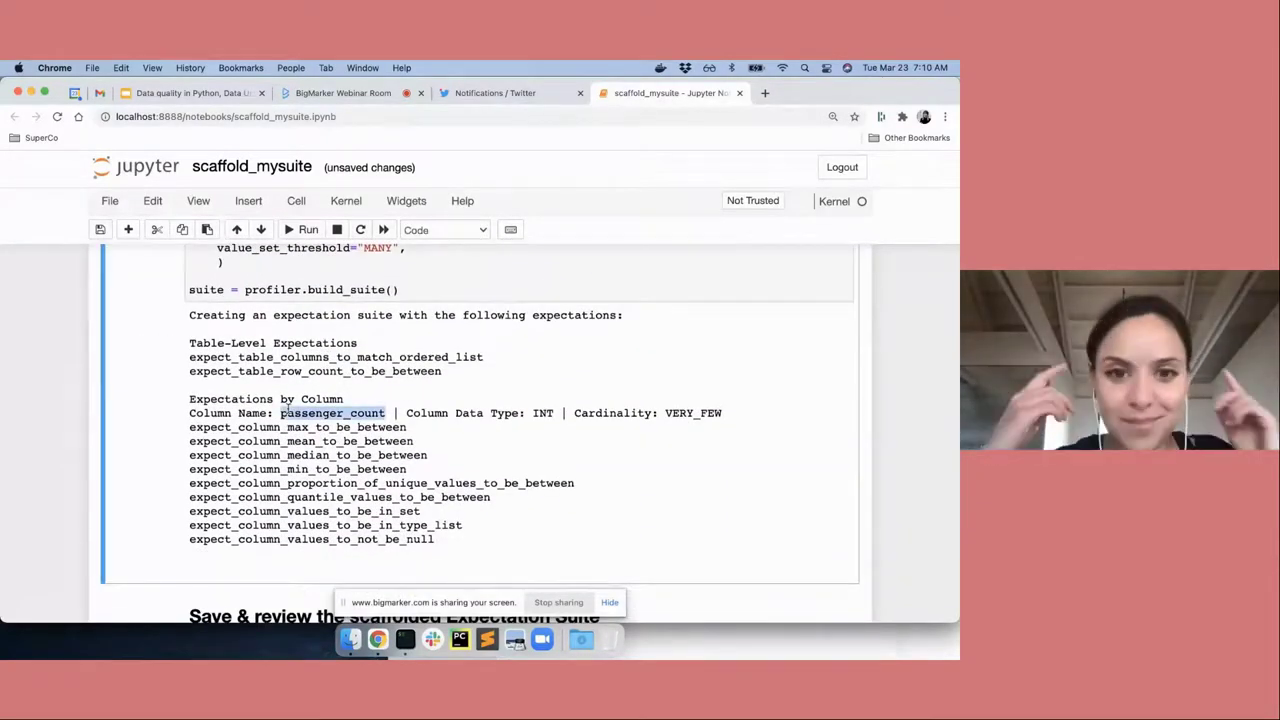
Step: Run the save and review cell to save the expectation suite, validate the batch and open the Data Docs
scroll(226, 500, "down", 4)
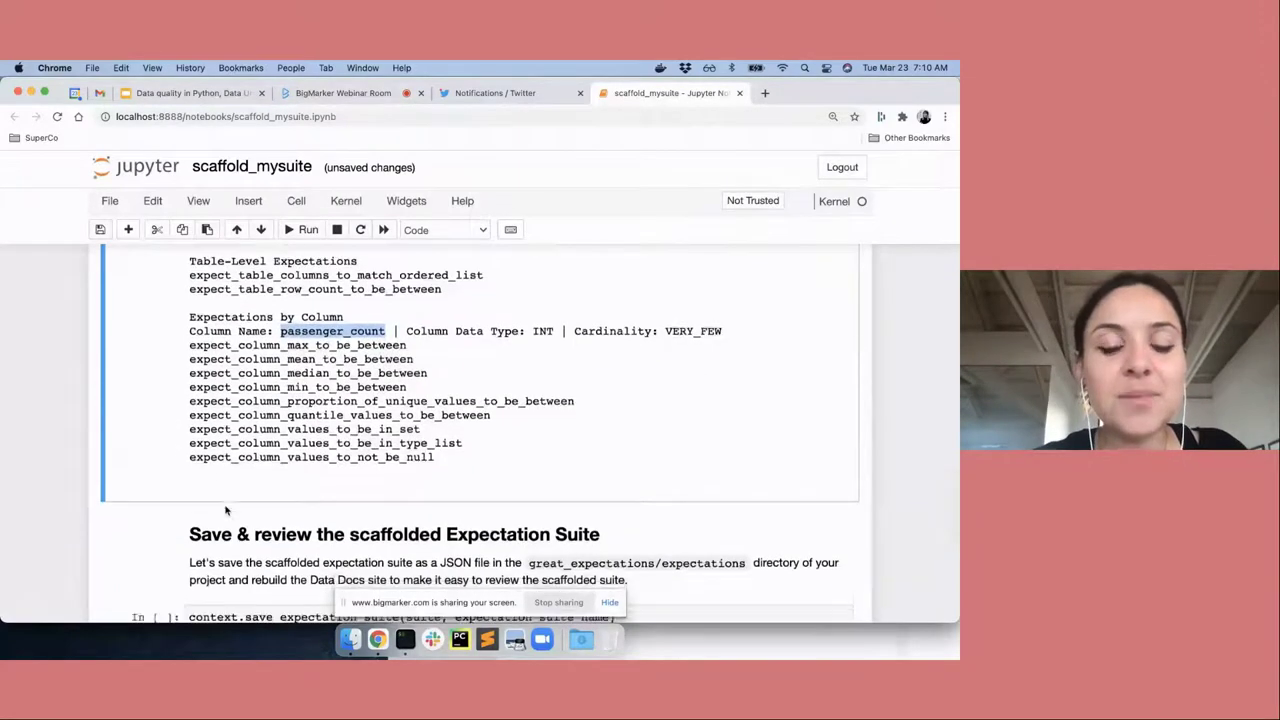
scroll(258, 390, "up", 1)
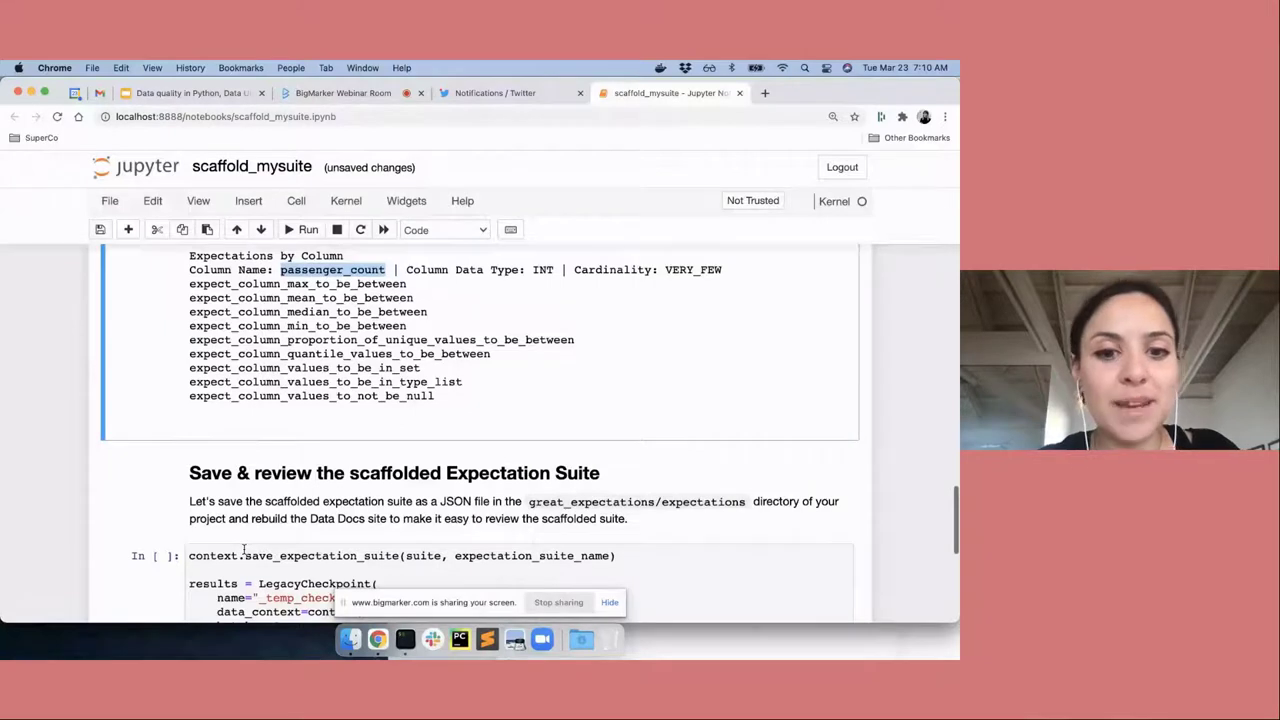
scroll(243, 549, "down", 4)
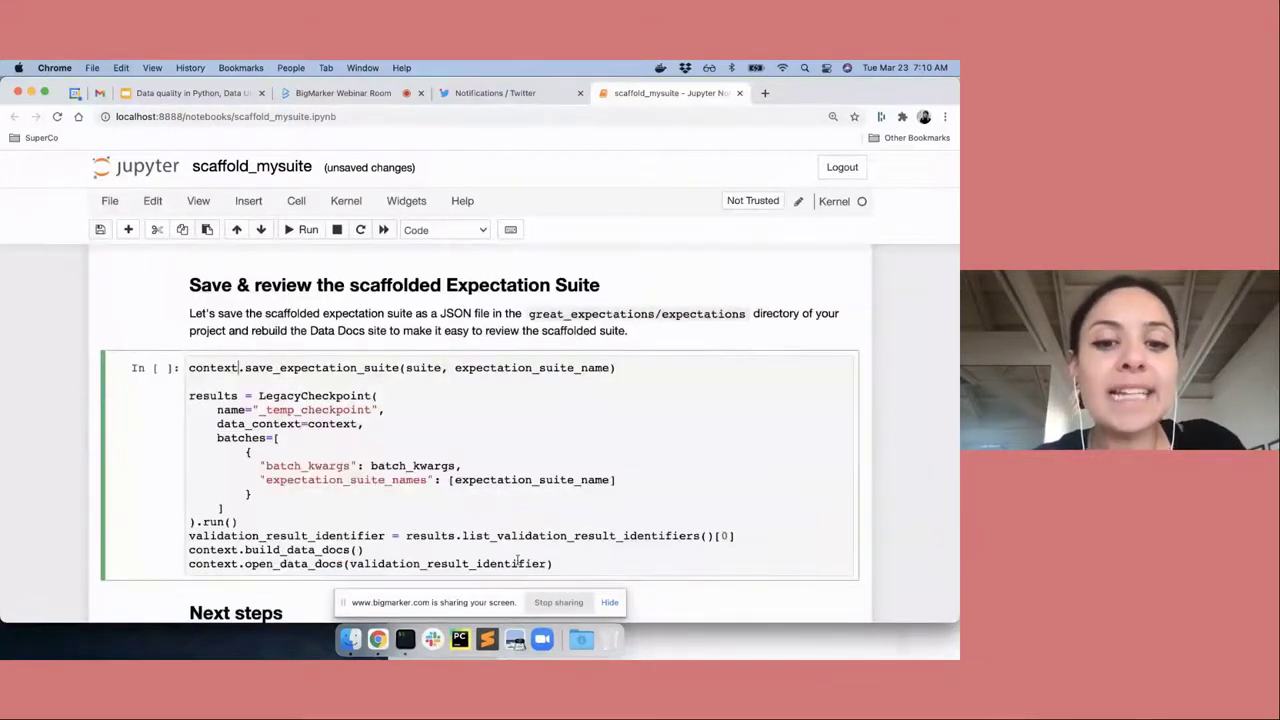
left_click_drag(551, 564, 175, 378)
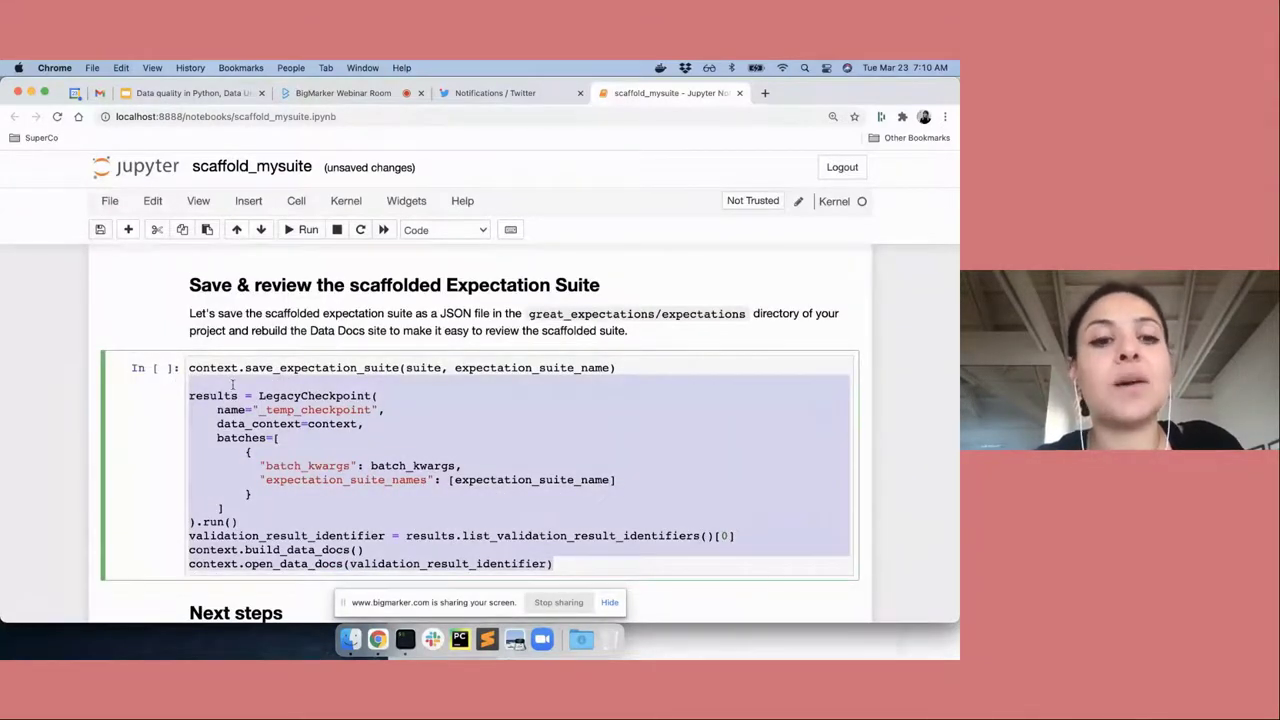
left_click(232, 384)
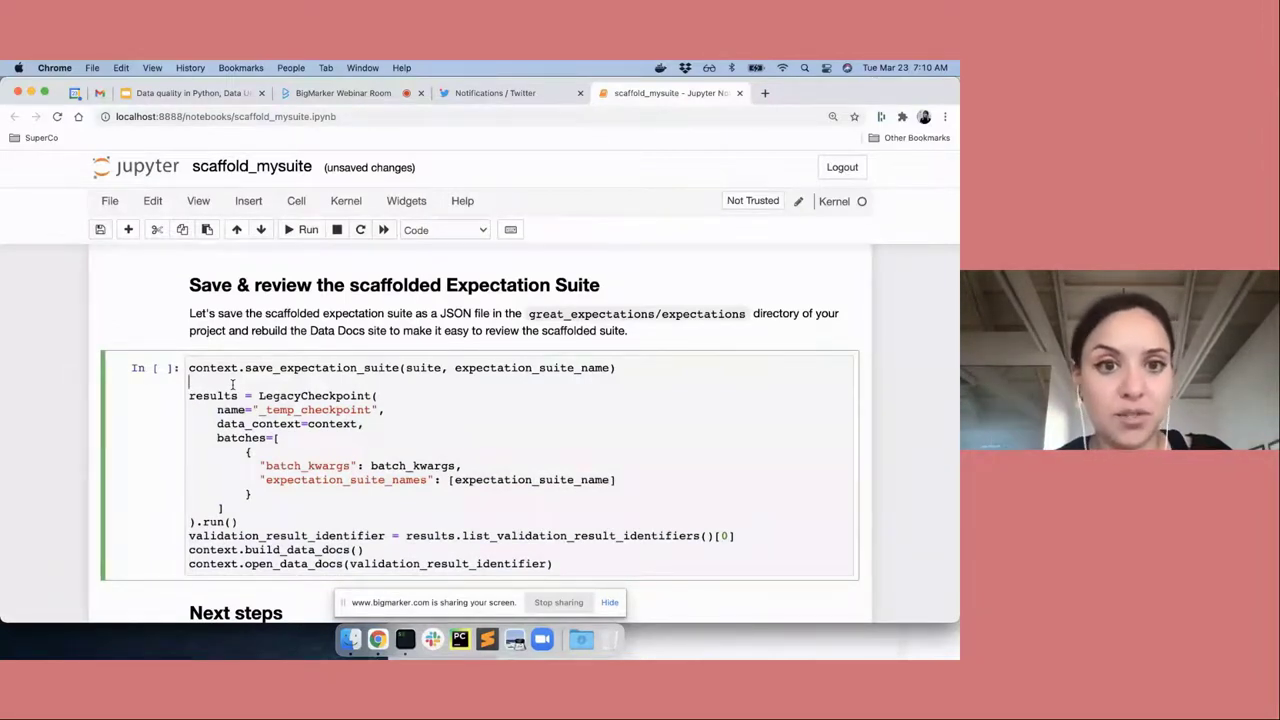
key("shift+Return")
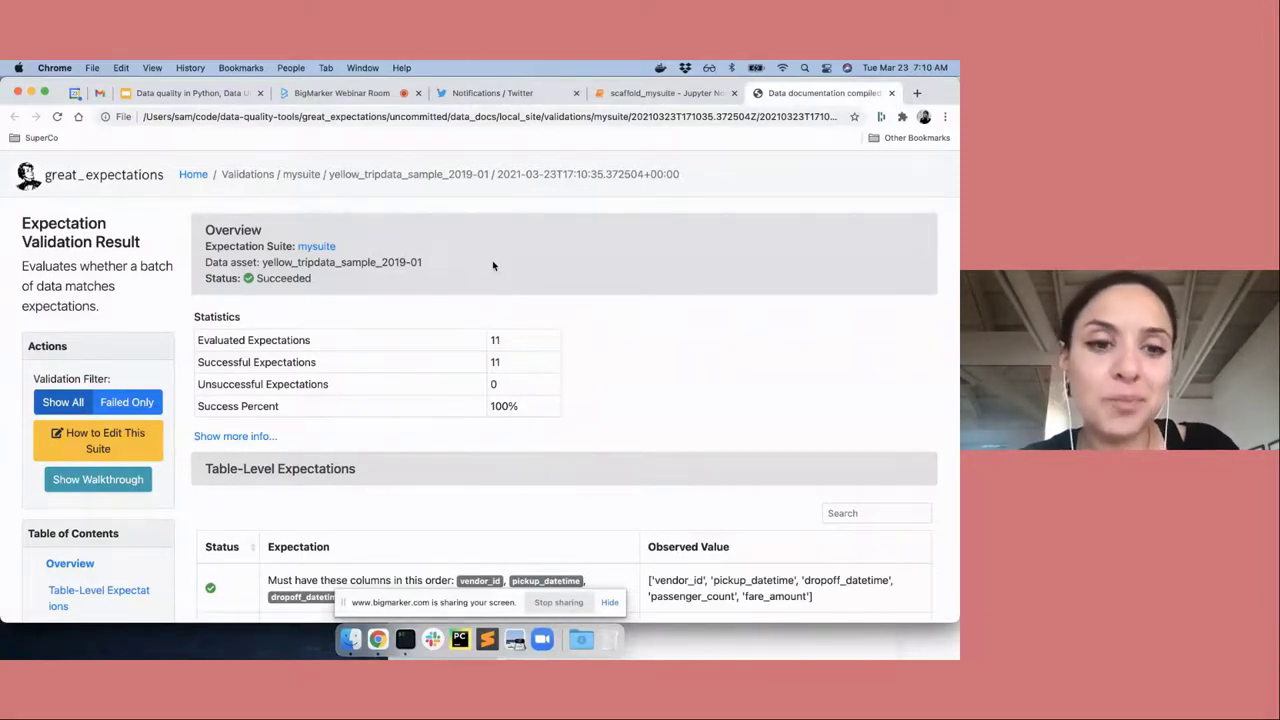
Step: Review the validation result page, from the overview statistics and table-level expectations to all passenger_count expectations
scroll(492, 265, "down", 1)
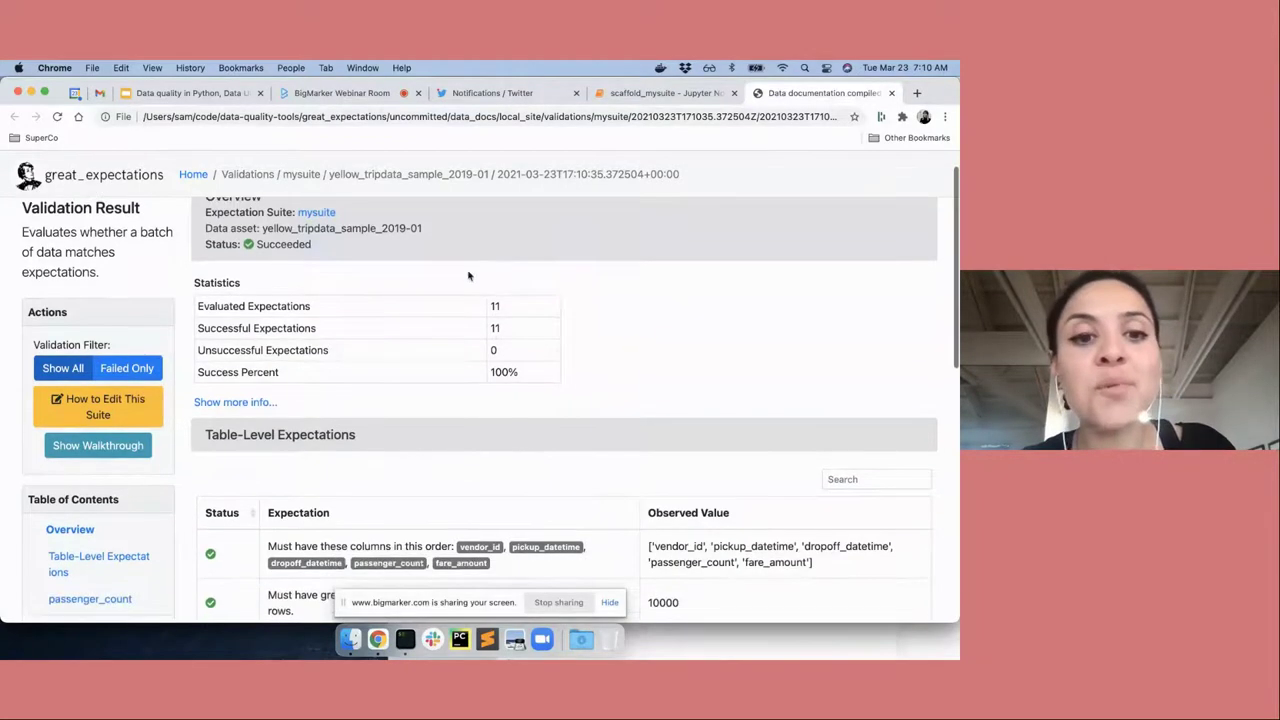
scroll(325, 408, "down", 5)
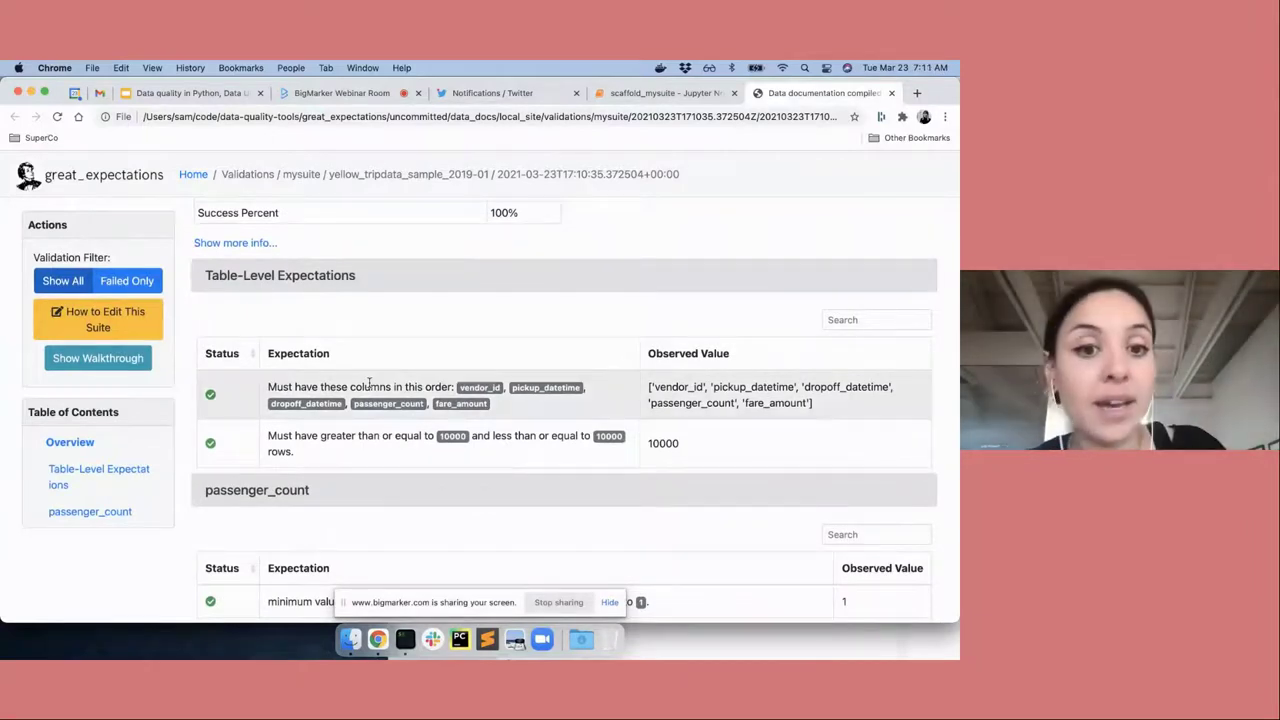
scroll(369, 385, "down", 2)
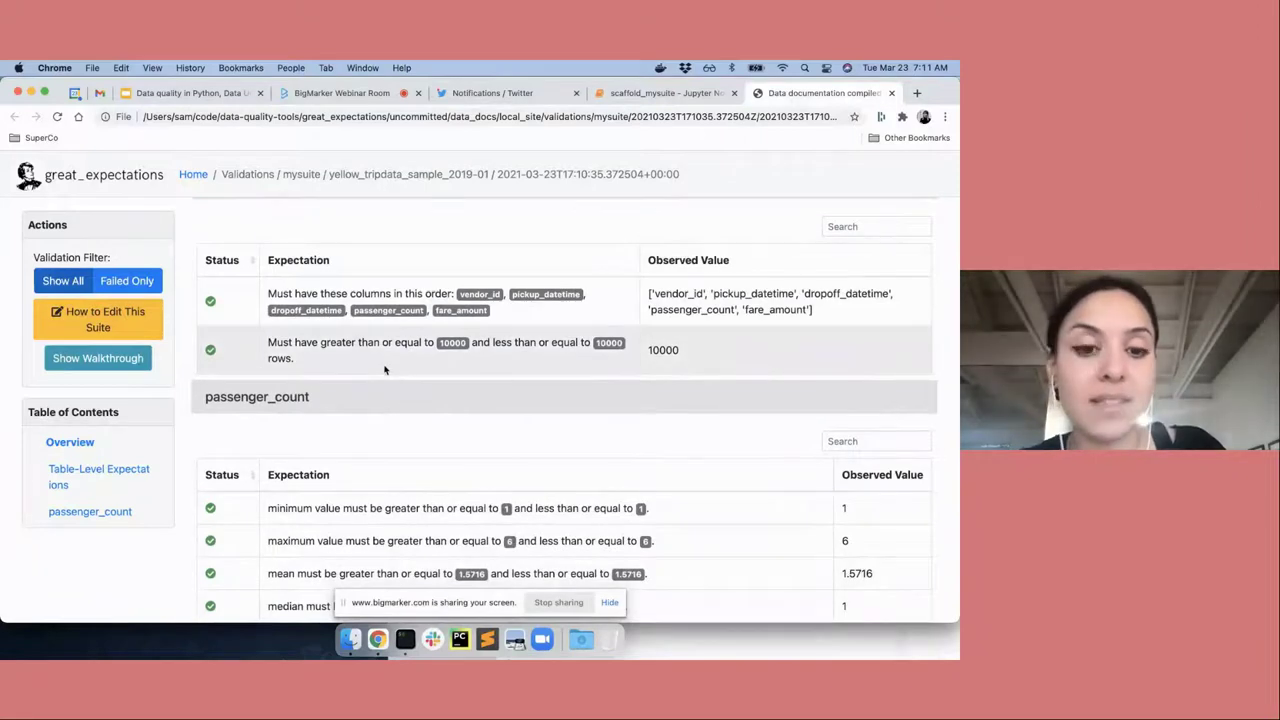
scroll(386, 375, "down", 2)
scroll(384, 370, "down", 3)
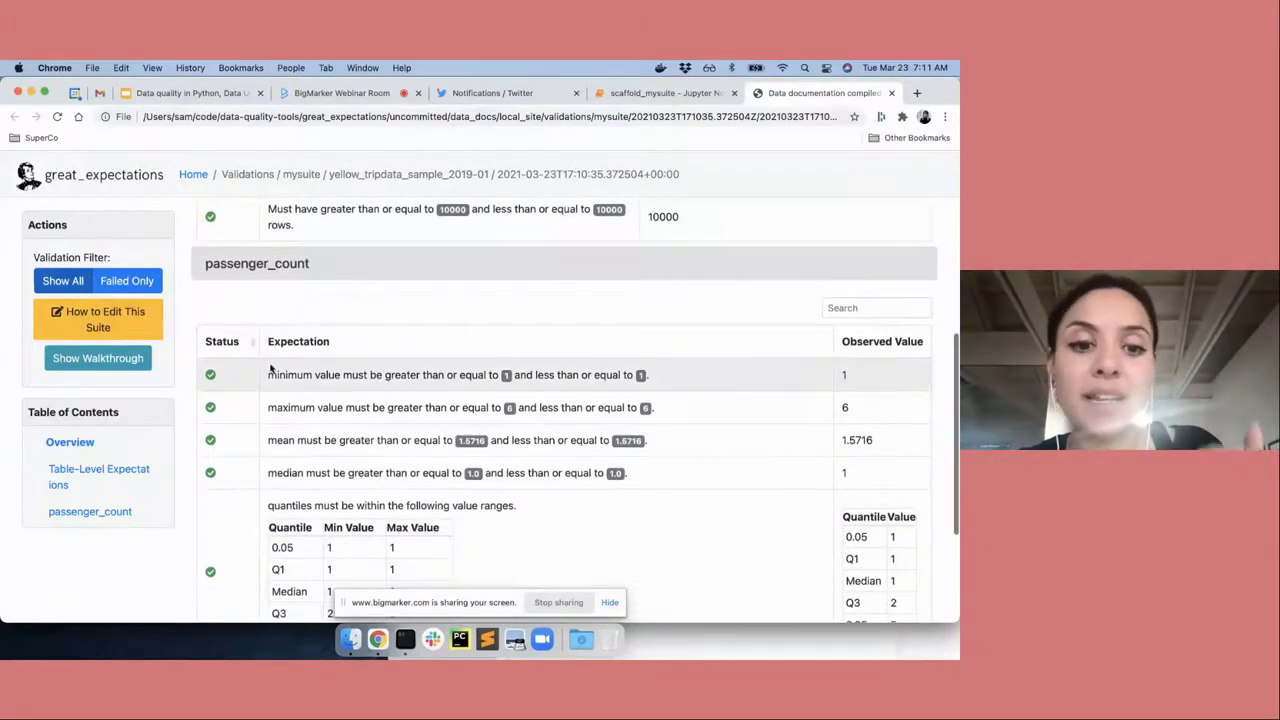
scroll(272, 374, "down", 1)
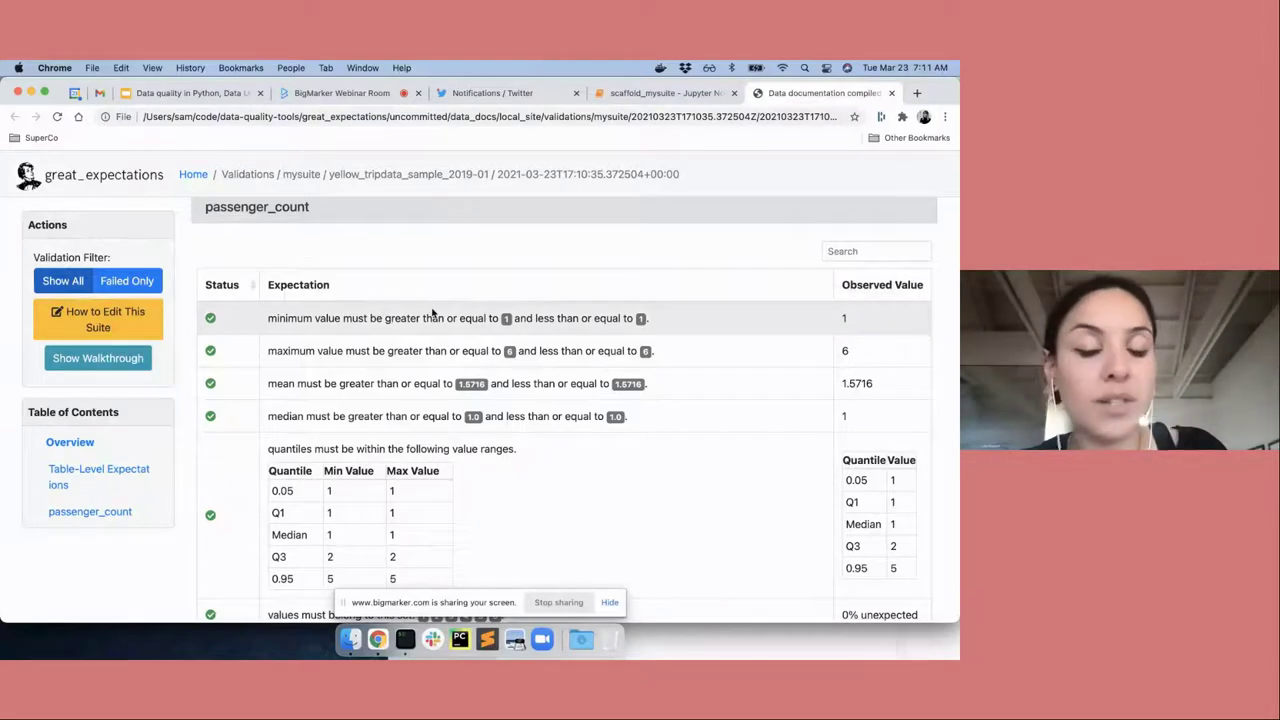
scroll(354, 325, "down", 1)
scroll(380, 350, "down", 1)
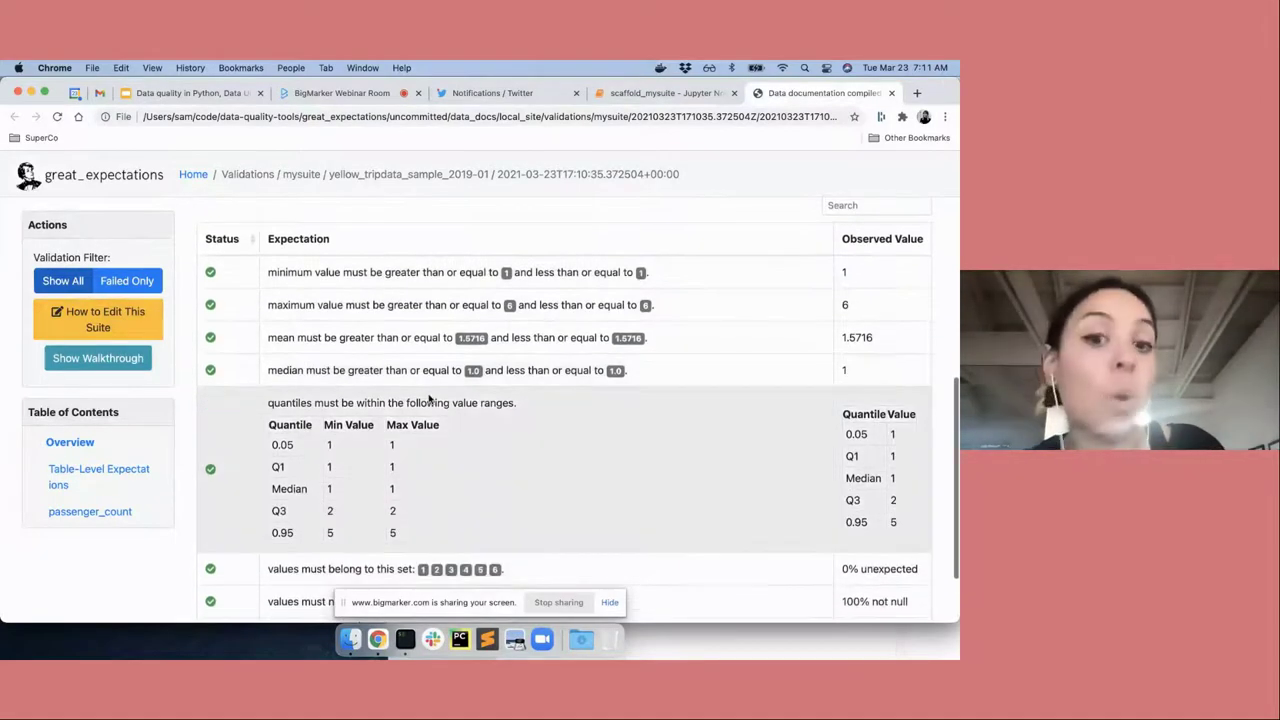
scroll(430, 397, "down", 2)
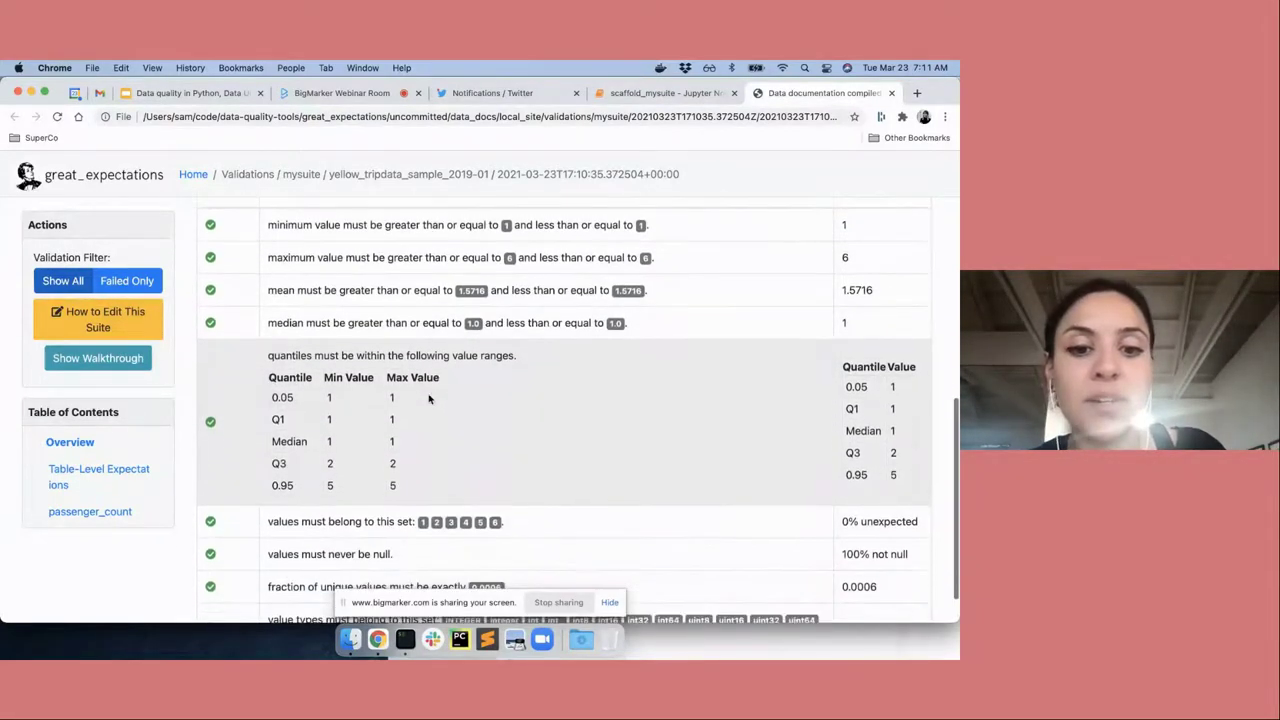
scroll(470, 475, "down", 2)
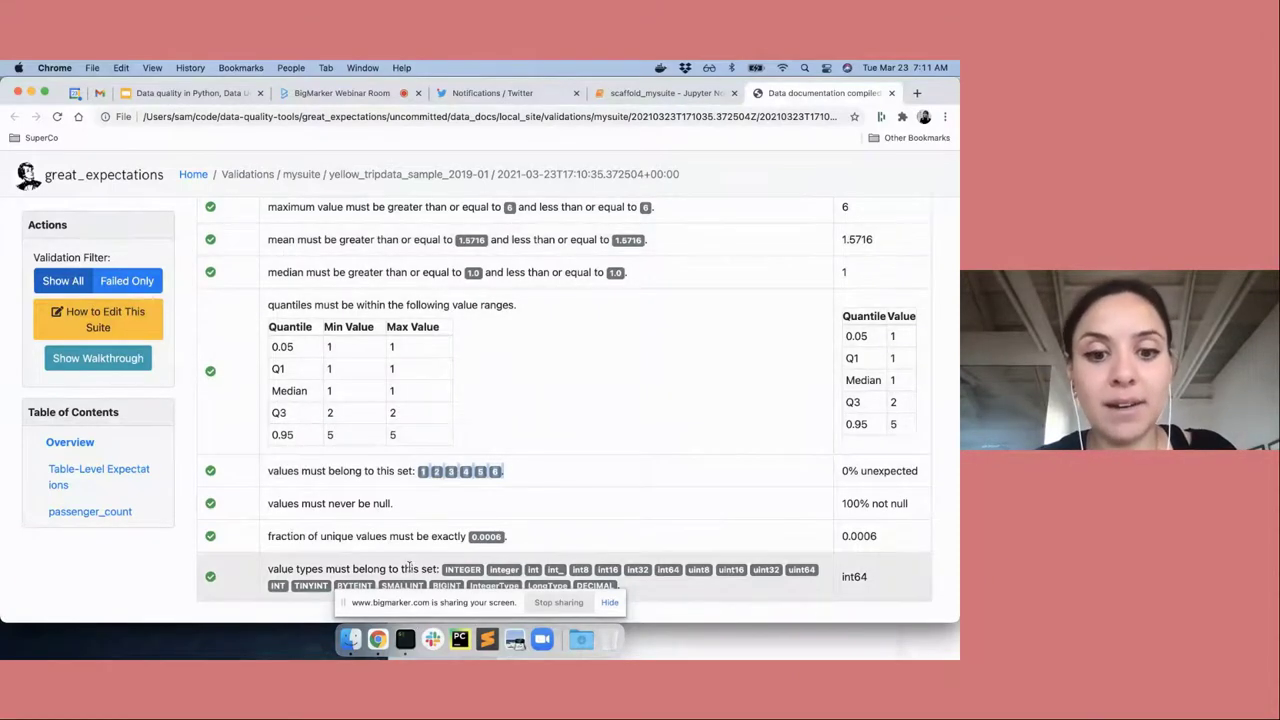
Step: Switch to Finder and locate mysuite.json in the expectations folder inside great_expectations
left_click(405, 639)
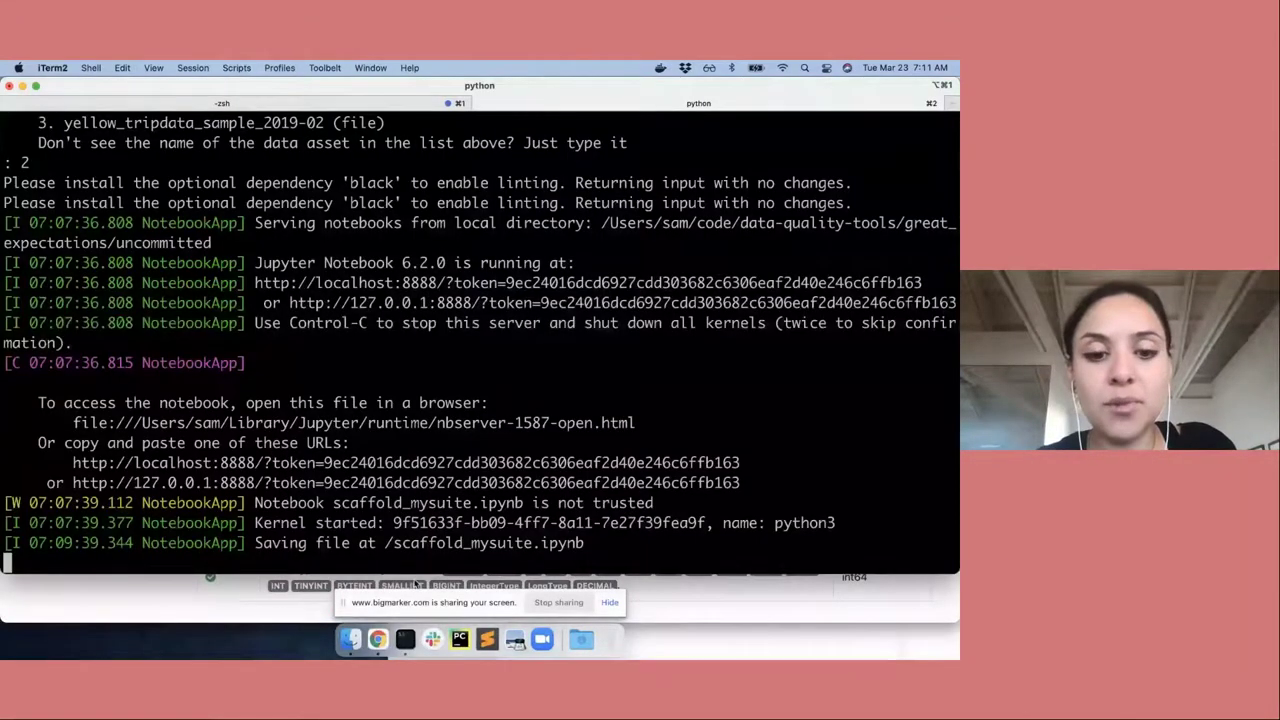
left_click(350, 639)
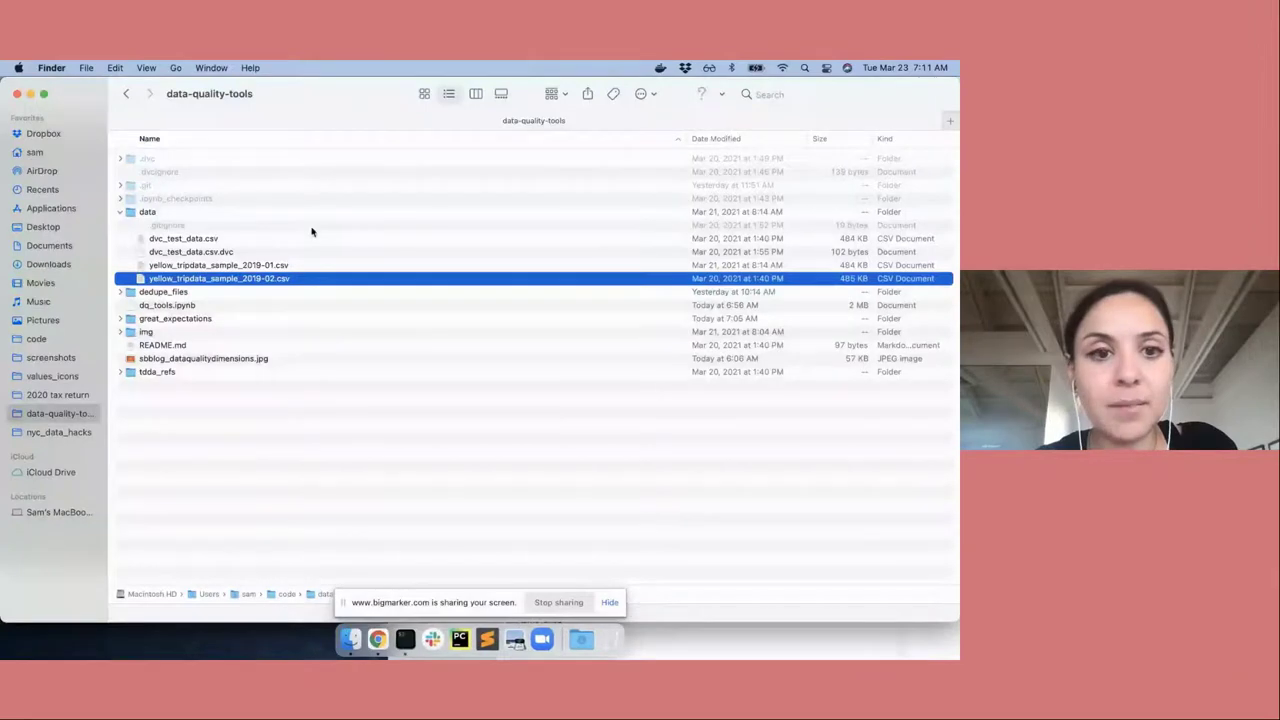
left_click(120, 318)
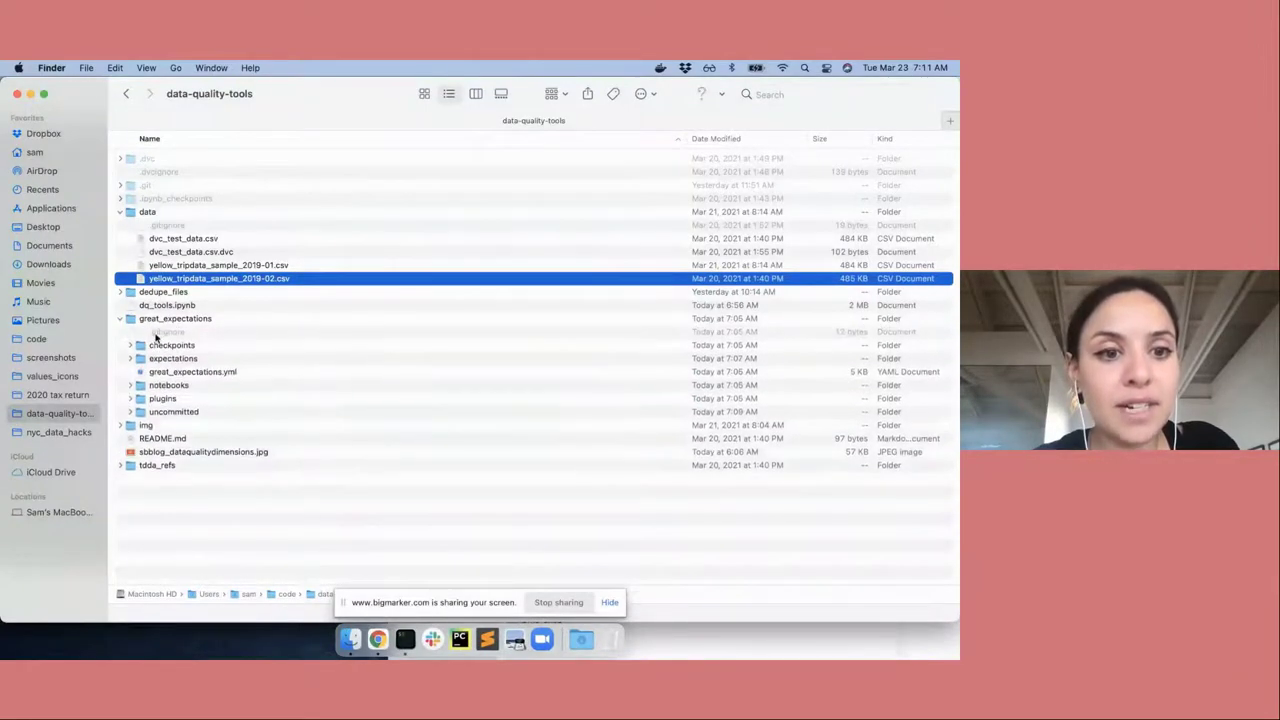
left_click(130, 358)
left_click(176, 386)
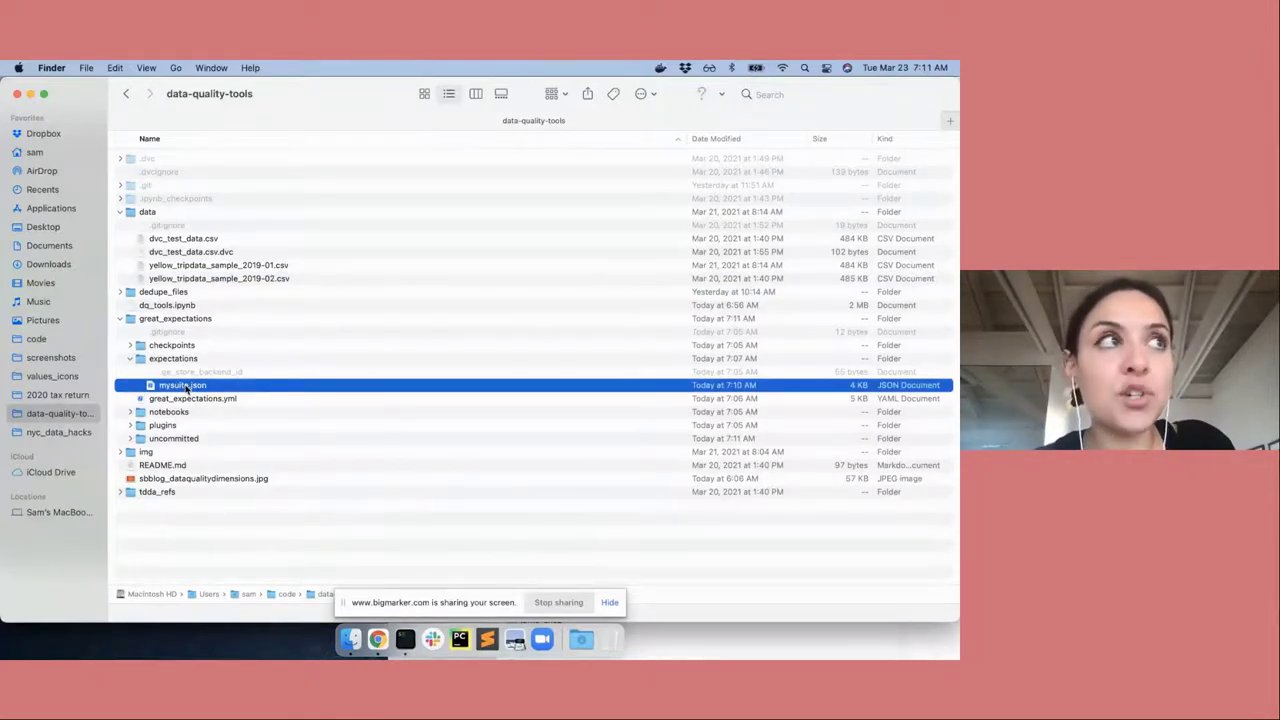
Step: Return to the scaffold_mysuite notebook in Chrome and examine the data file path in the first cell's batch_kwargs
key("super+Tab")
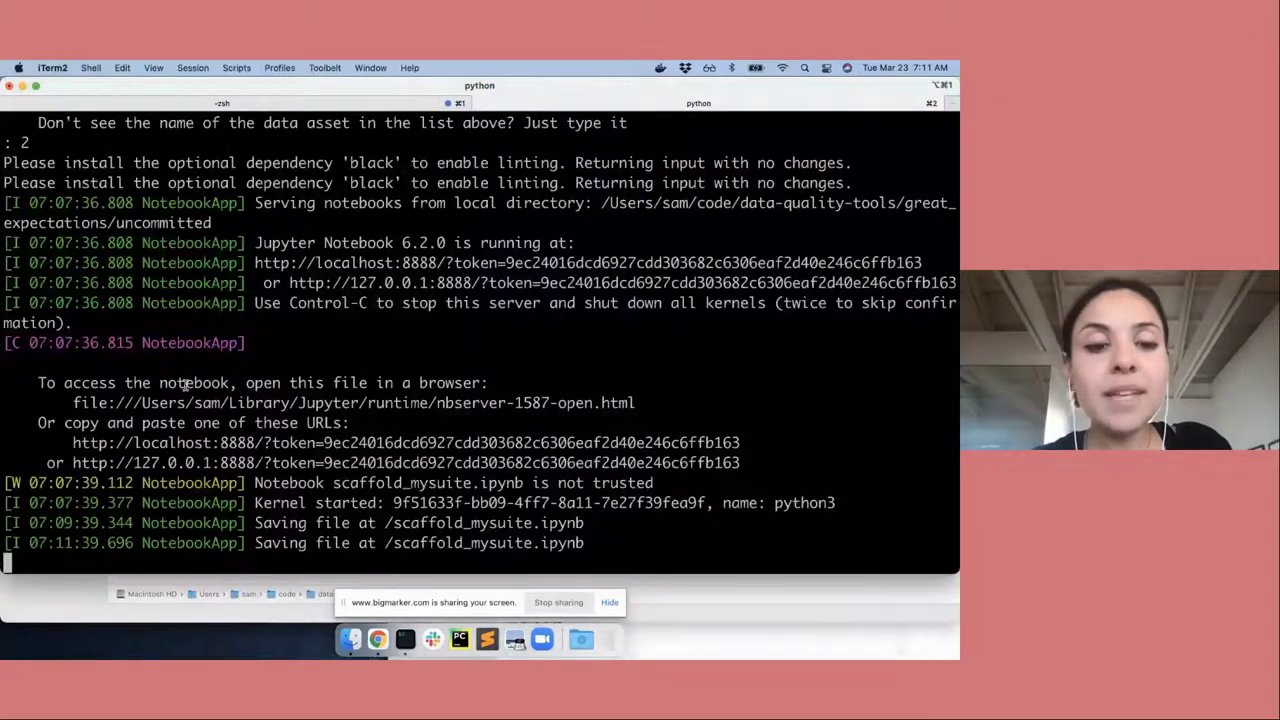
key("super+Tab")
key("super+Tab")
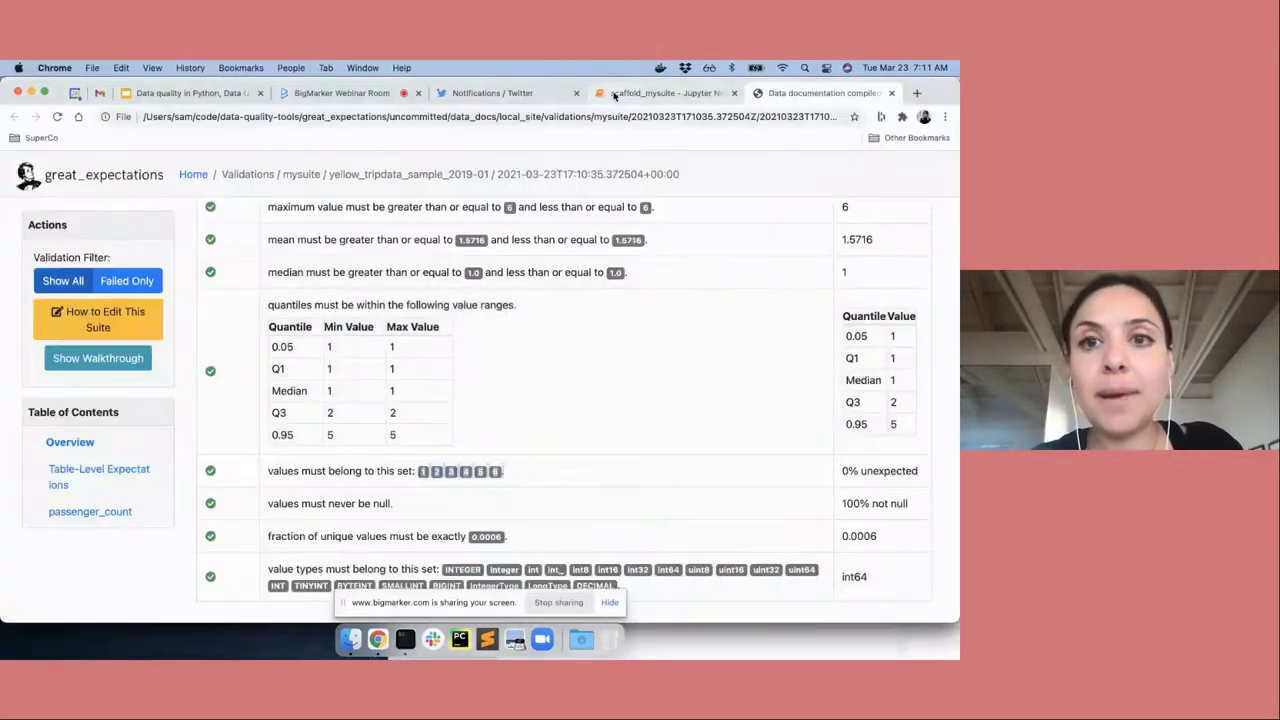
left_click(615, 95)
scroll(731, 376, "up", 20)
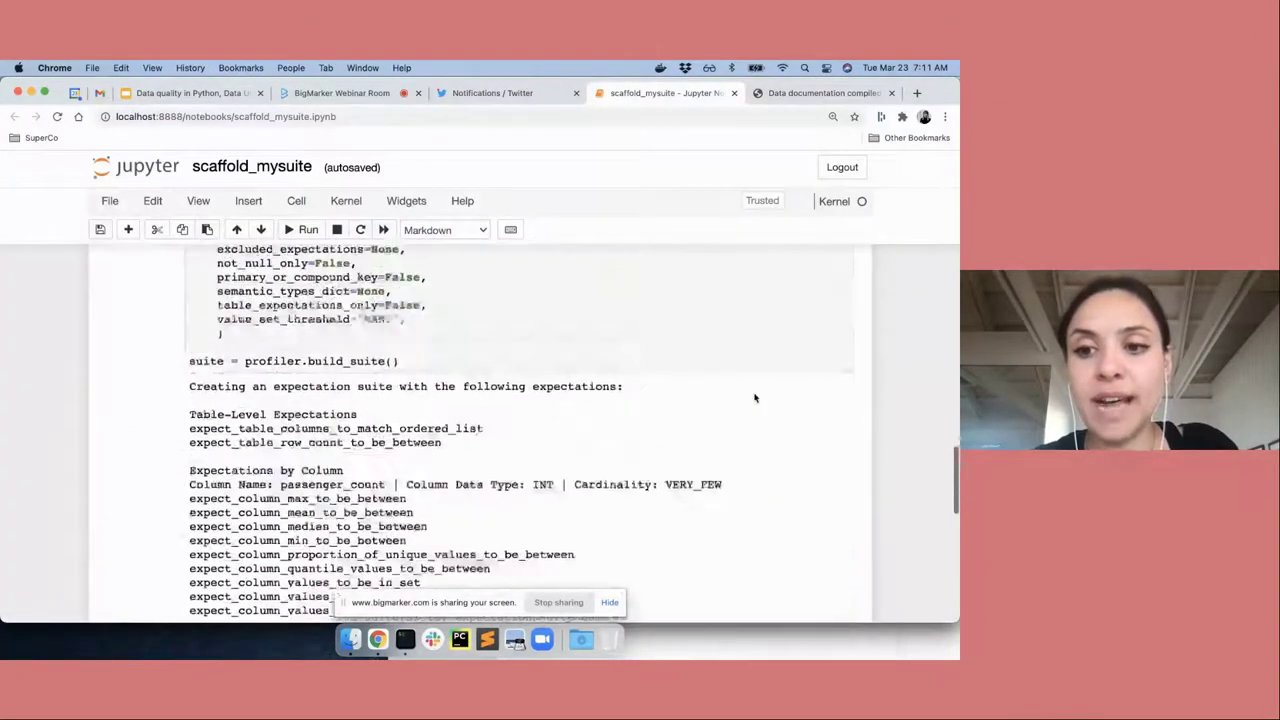
scroll(754, 394, "up", 10)
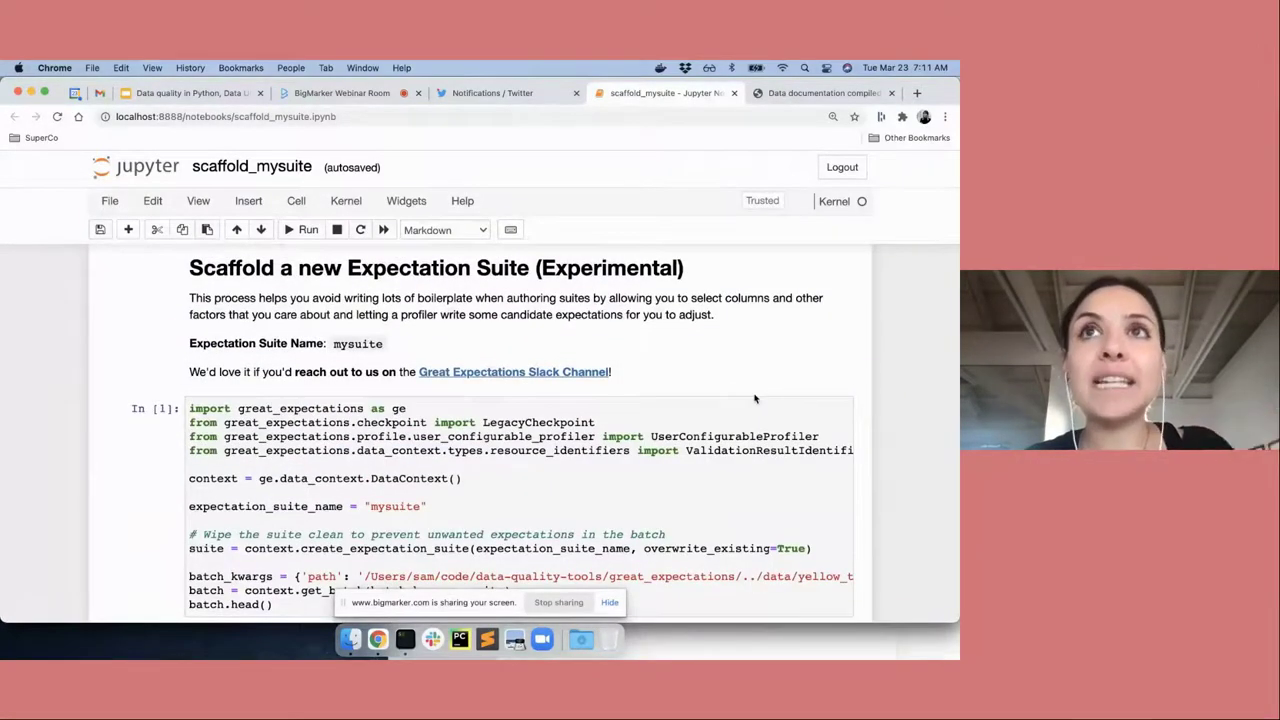
scroll(754, 398, "down", 5)
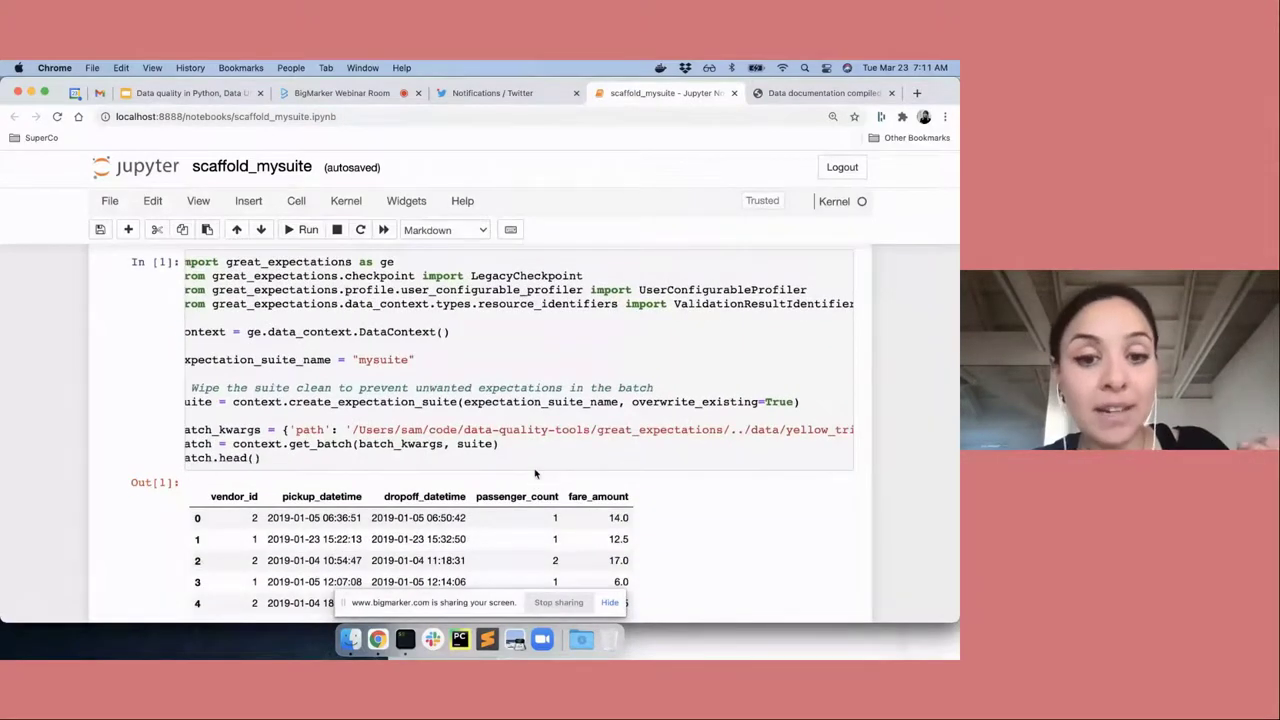
scroll(503, 452, "down", 2)
scroll(503, 452, "right", 2)
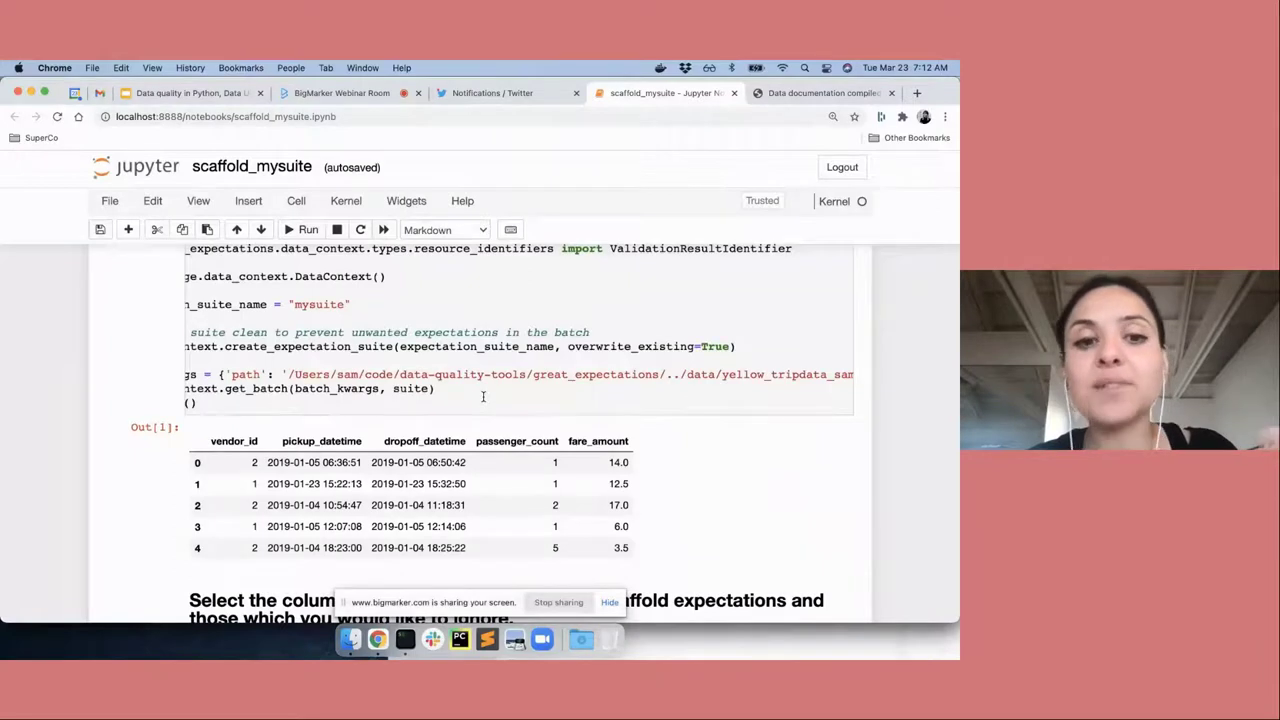
scroll(483, 397, "right", 5)
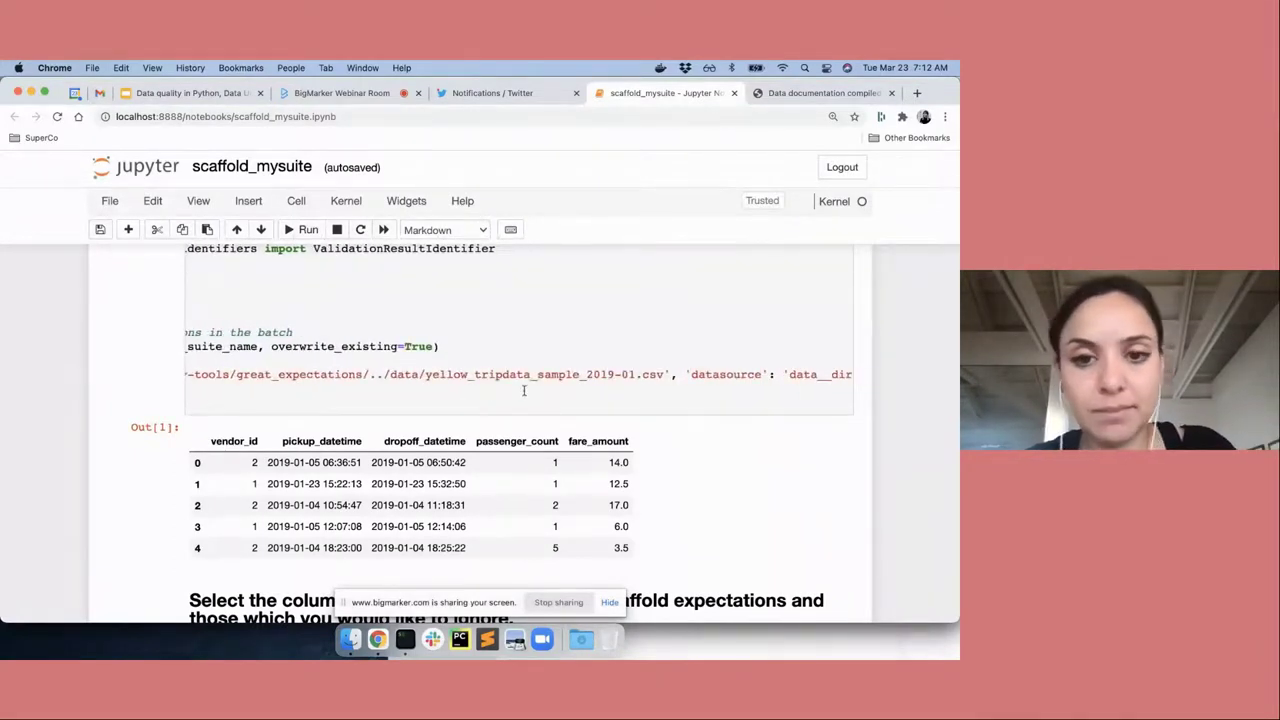
Step: Point the path in batch_kwargs to yellow_tripdata_sample_2019-02.csv and rerun the first code cell
left_click(633, 374)
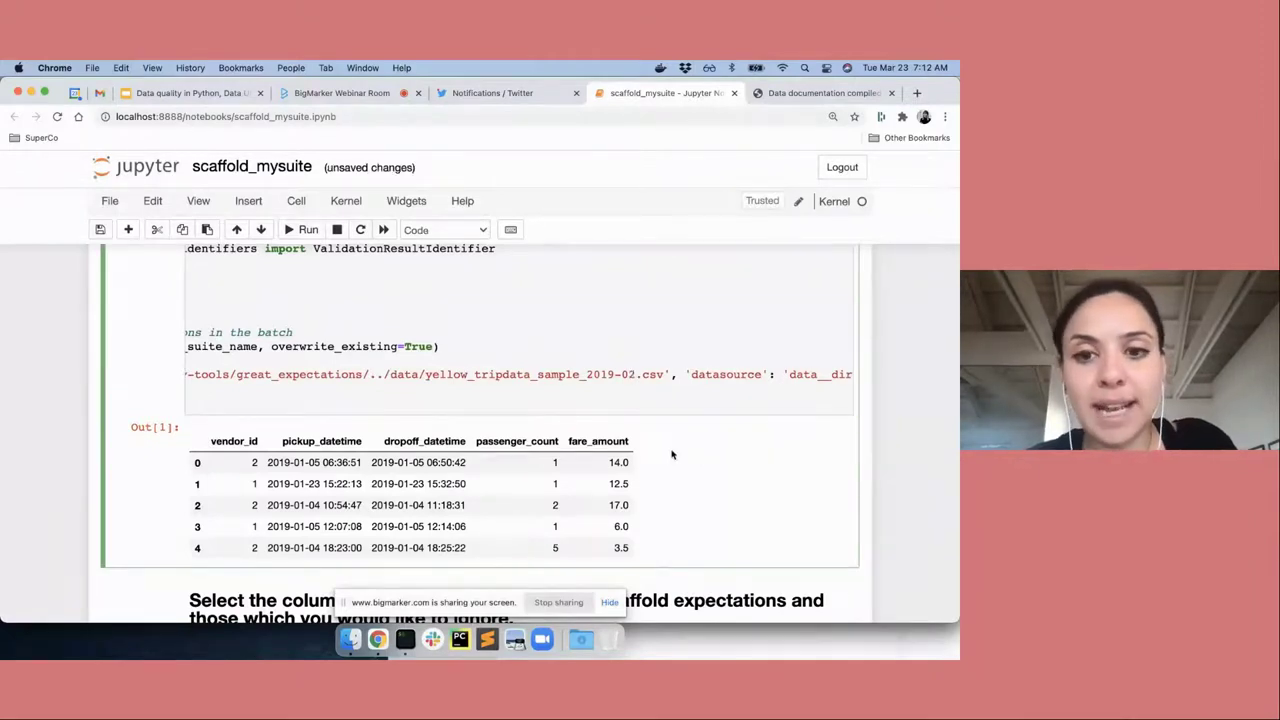
scroll(576, 399, "left", 5)
key("shift+Return")
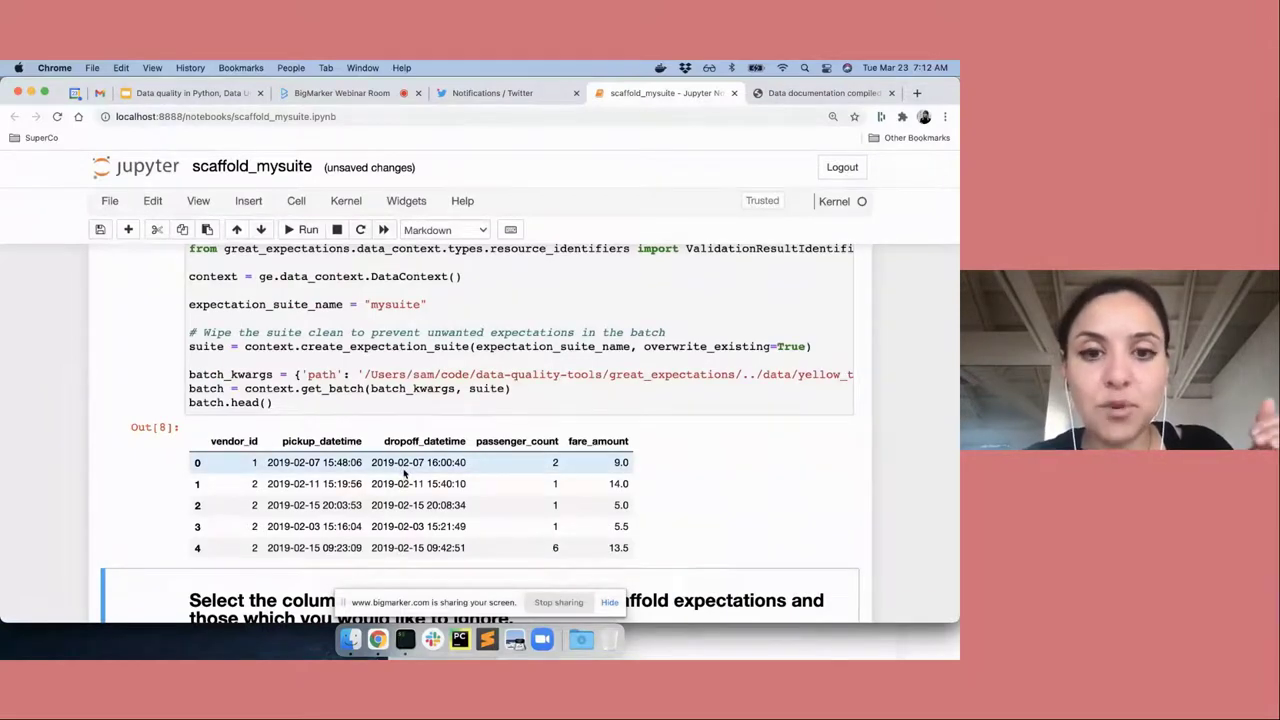
scroll(568, 385, "right", 3)
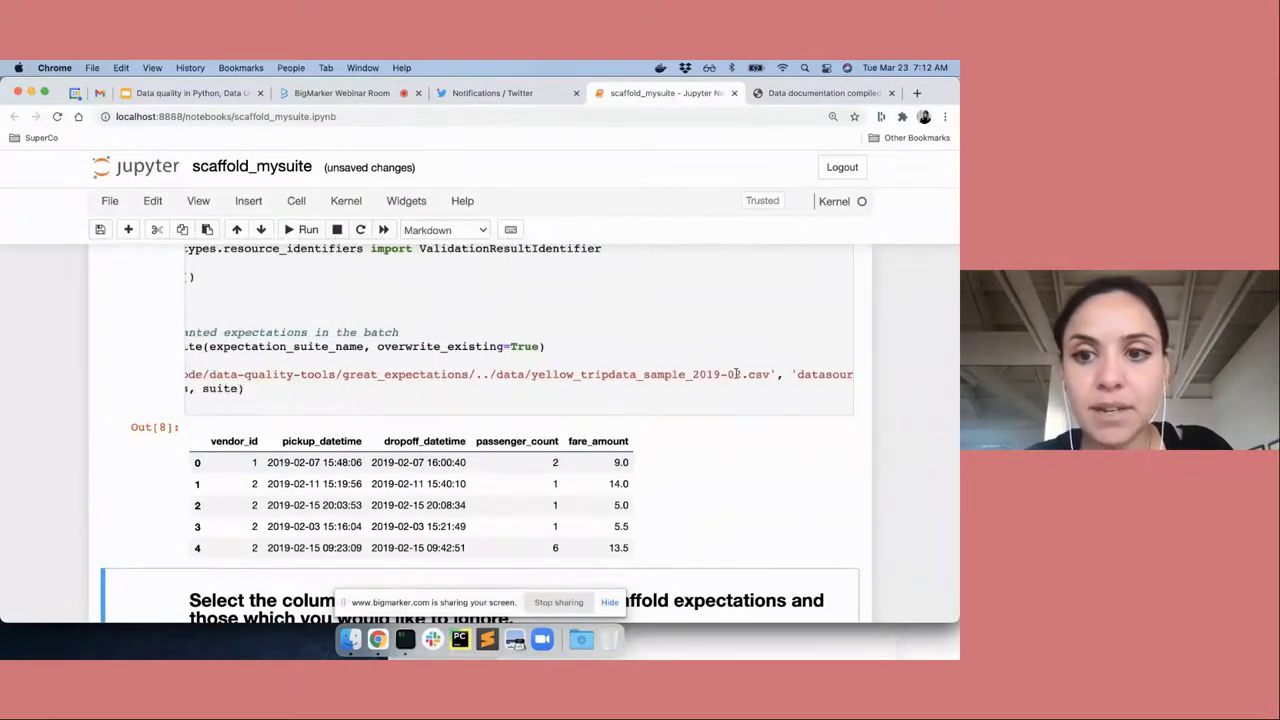
Step: Comment out the context.save_expectation_suite line in the save and review cell and run it to try validating the February data
scroll(736, 378, "down", 5)
scroll(736, 378, "down", 15)
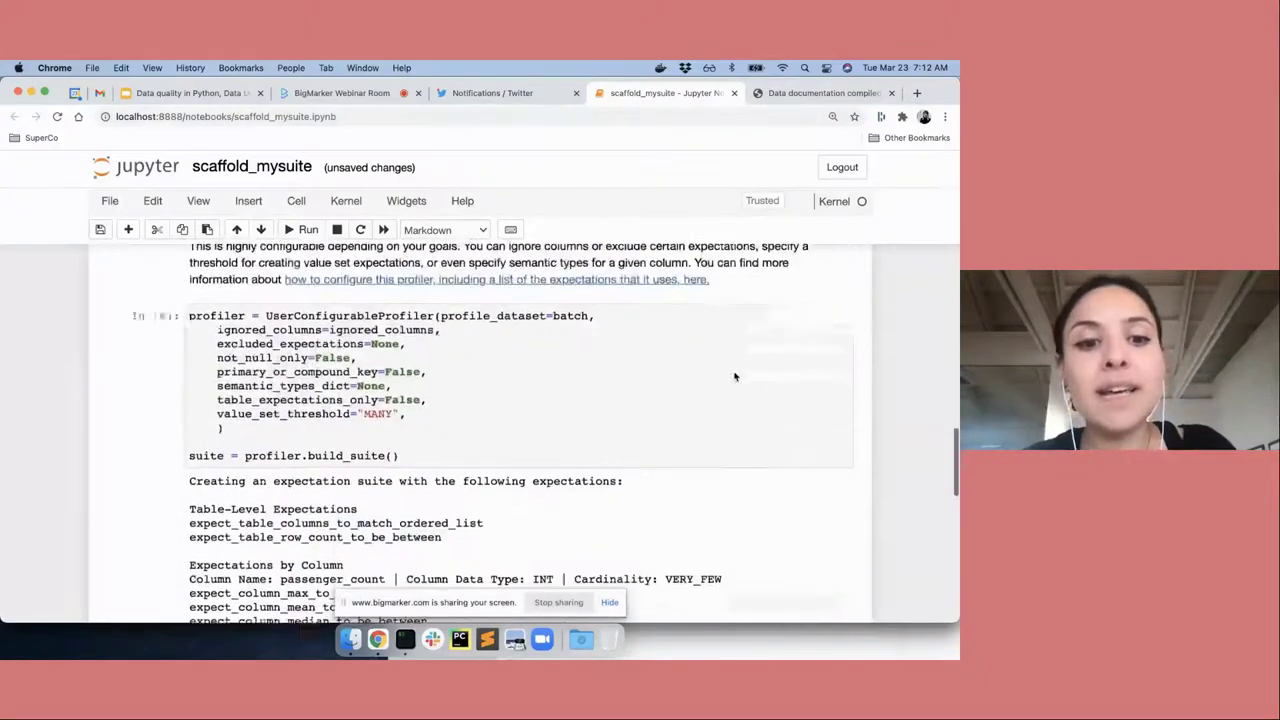
scroll(735, 377, "up", 2)
scroll(735, 377, "down", 9)
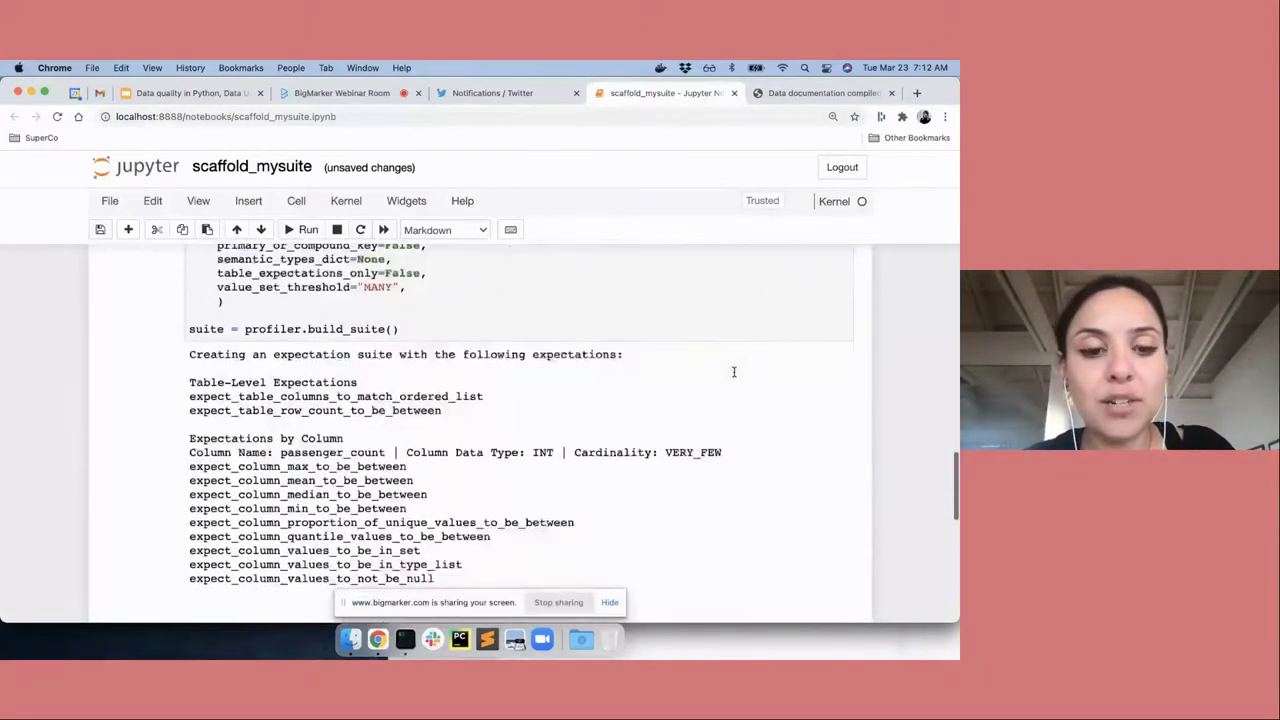
scroll(735, 377, "down", 2)
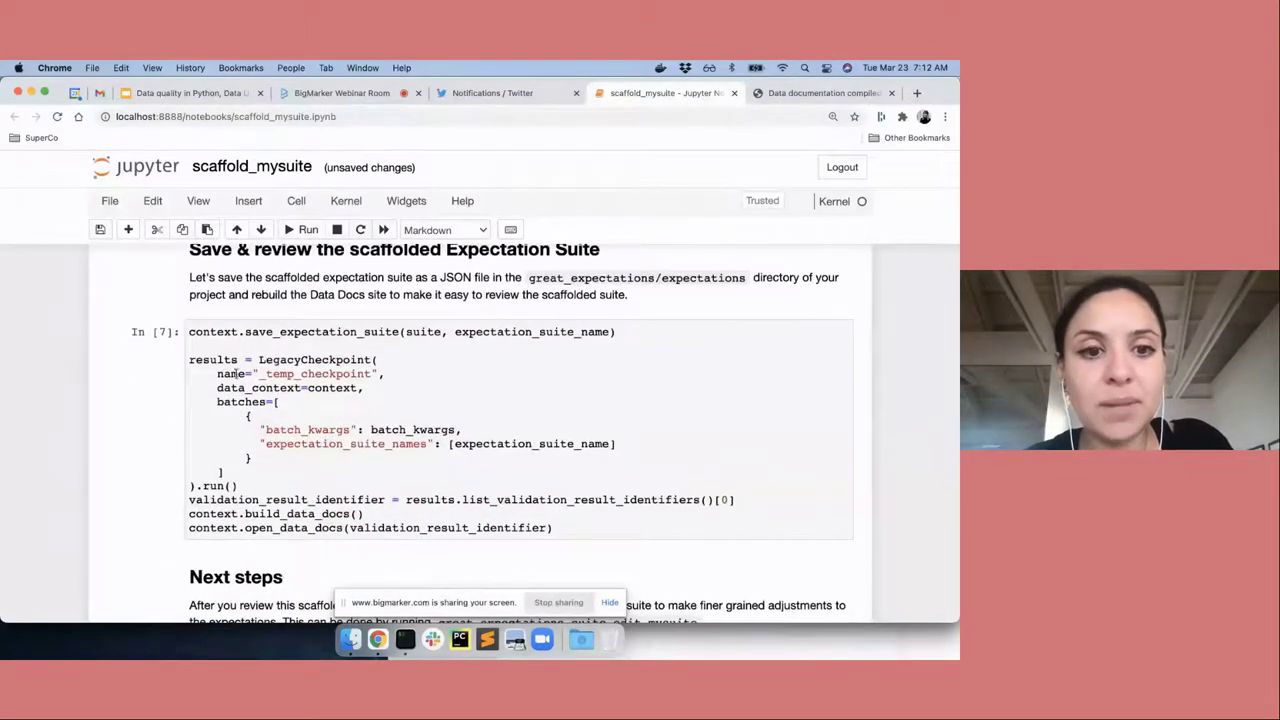
left_click(236, 331)
key("super+slash")
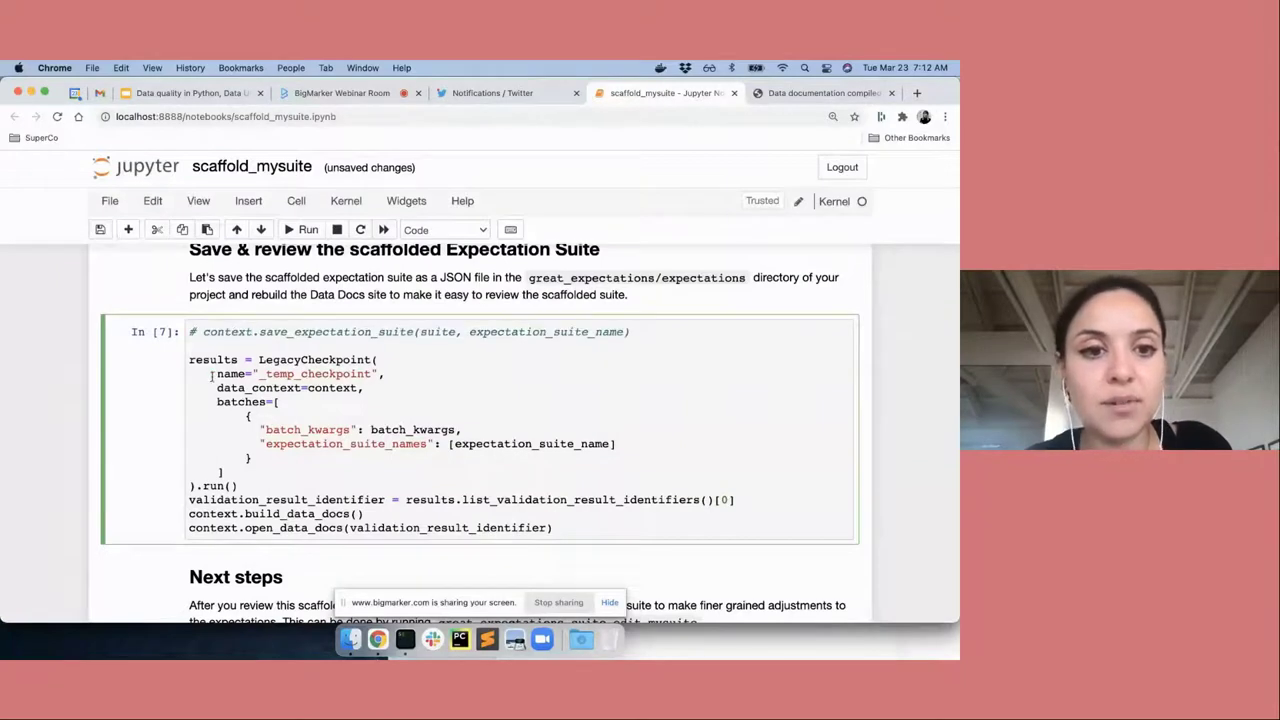
left_click_drag(190, 360, 587, 526)
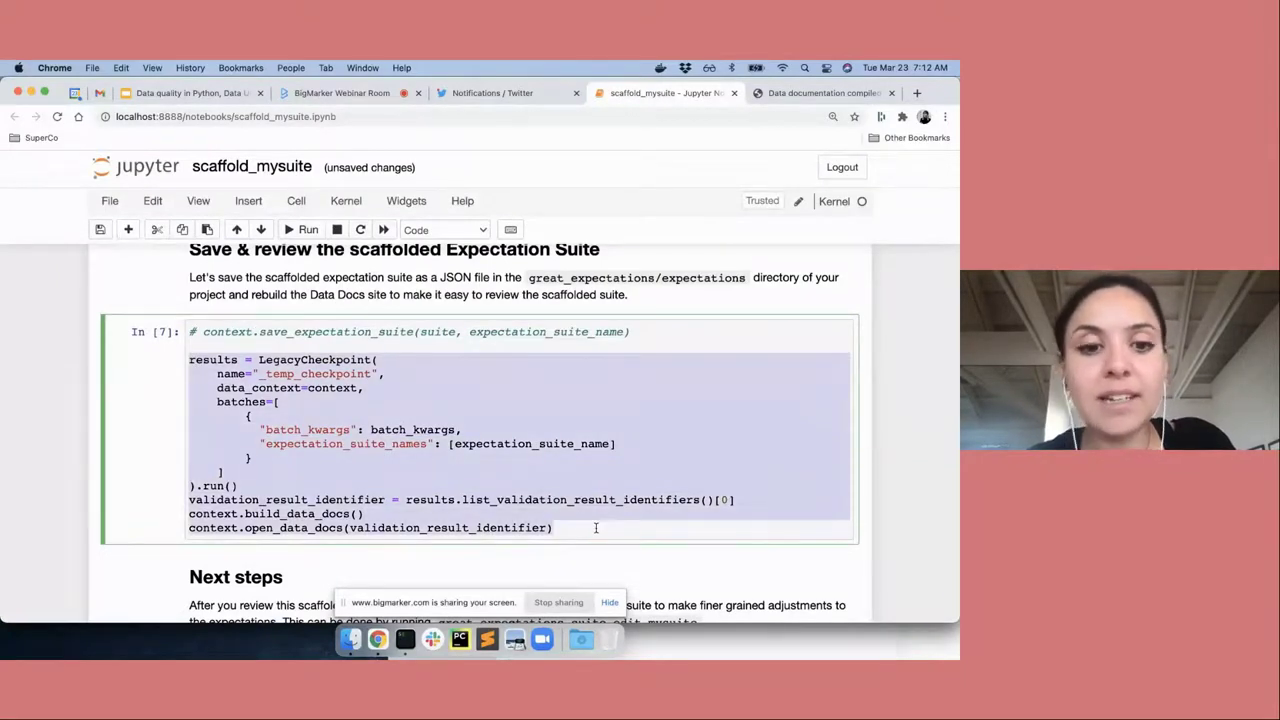
key("ctrl+Return")
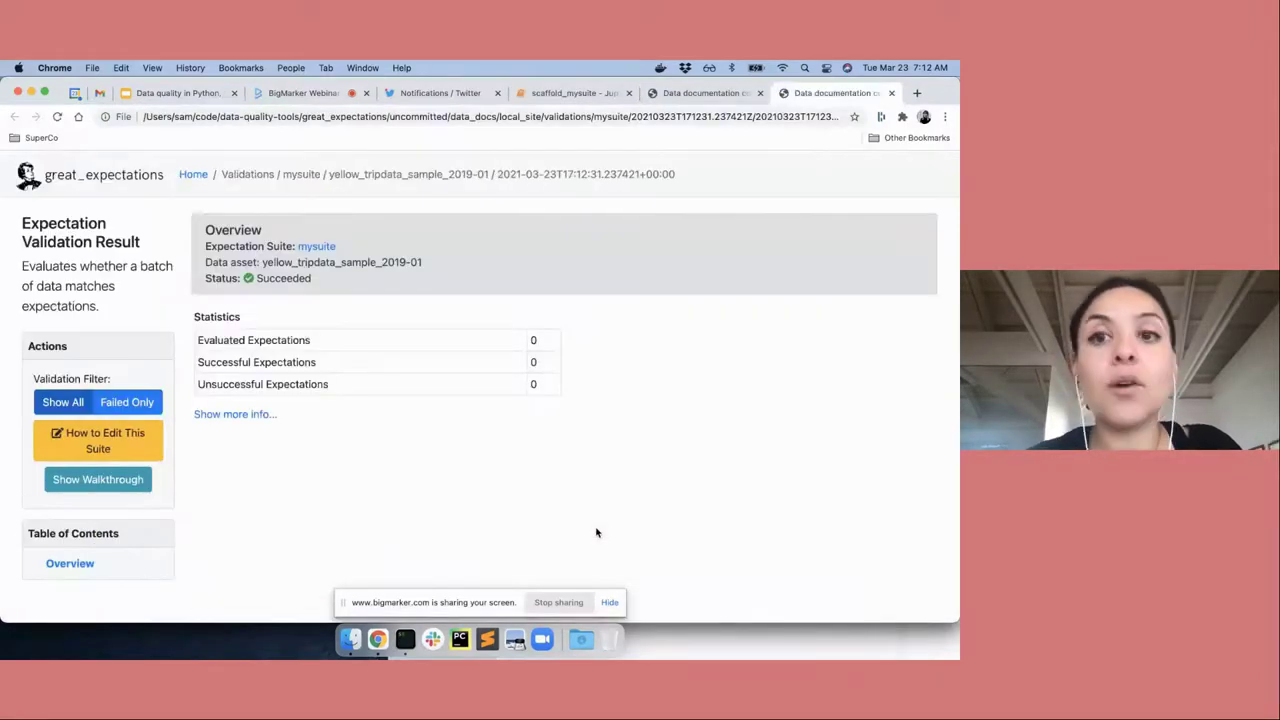
Step: Return to the scaffold_mysuite notebook, change the path in batch_kwargs to yellow_tripdata_sample_2019-01.csv and rerun the first code cell
left_click(568, 93)
scroll(703, 437, "up", 10)
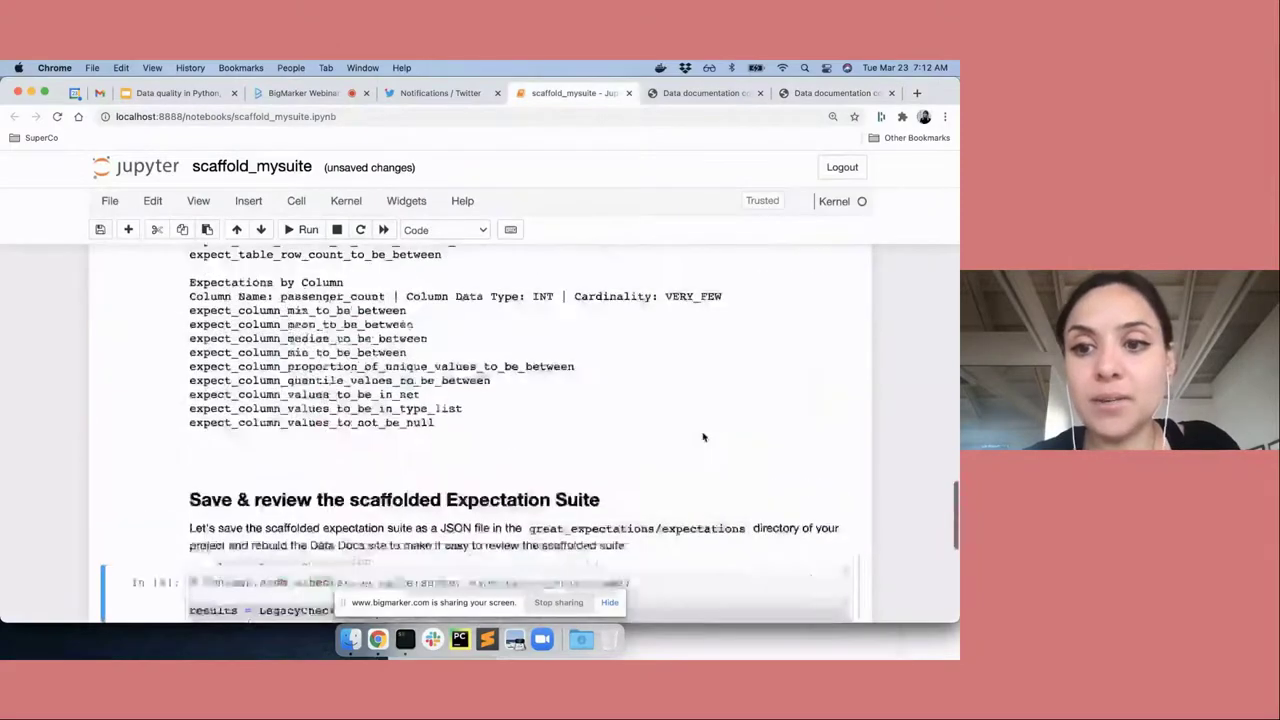
scroll(703, 437, "up", 10)
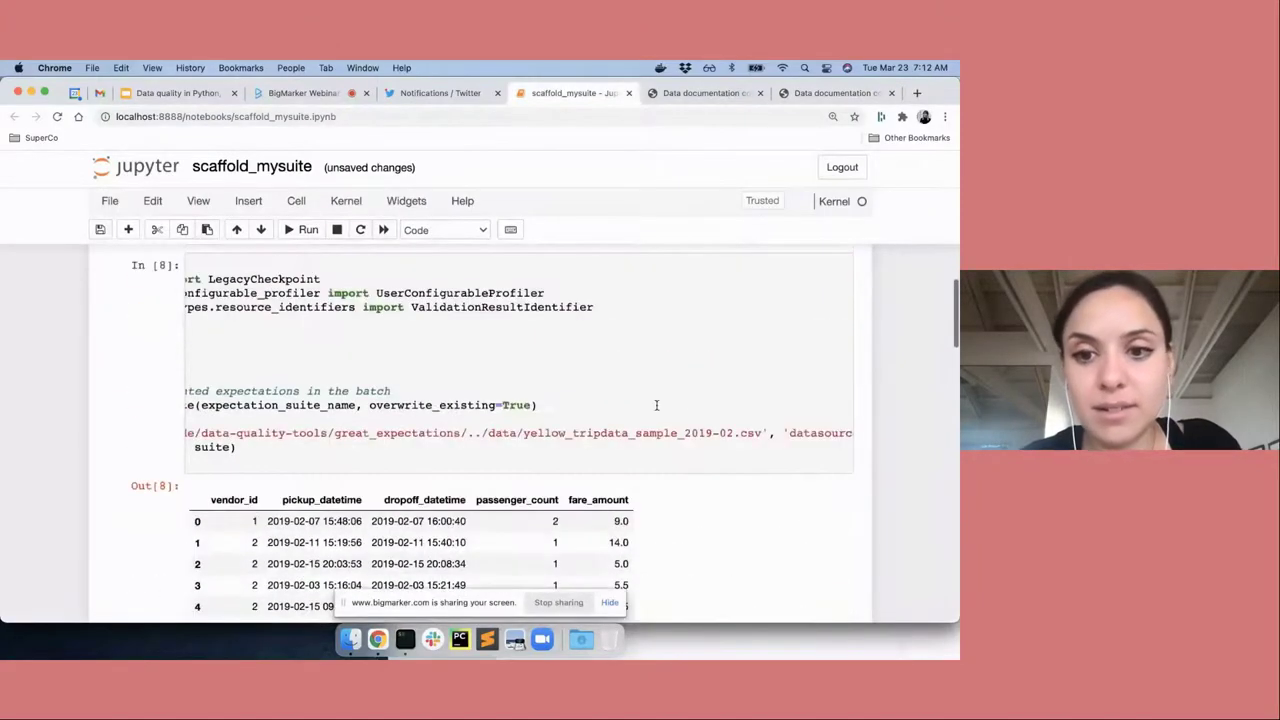
left_click(741, 433)
key("BackSpace")
type("1")
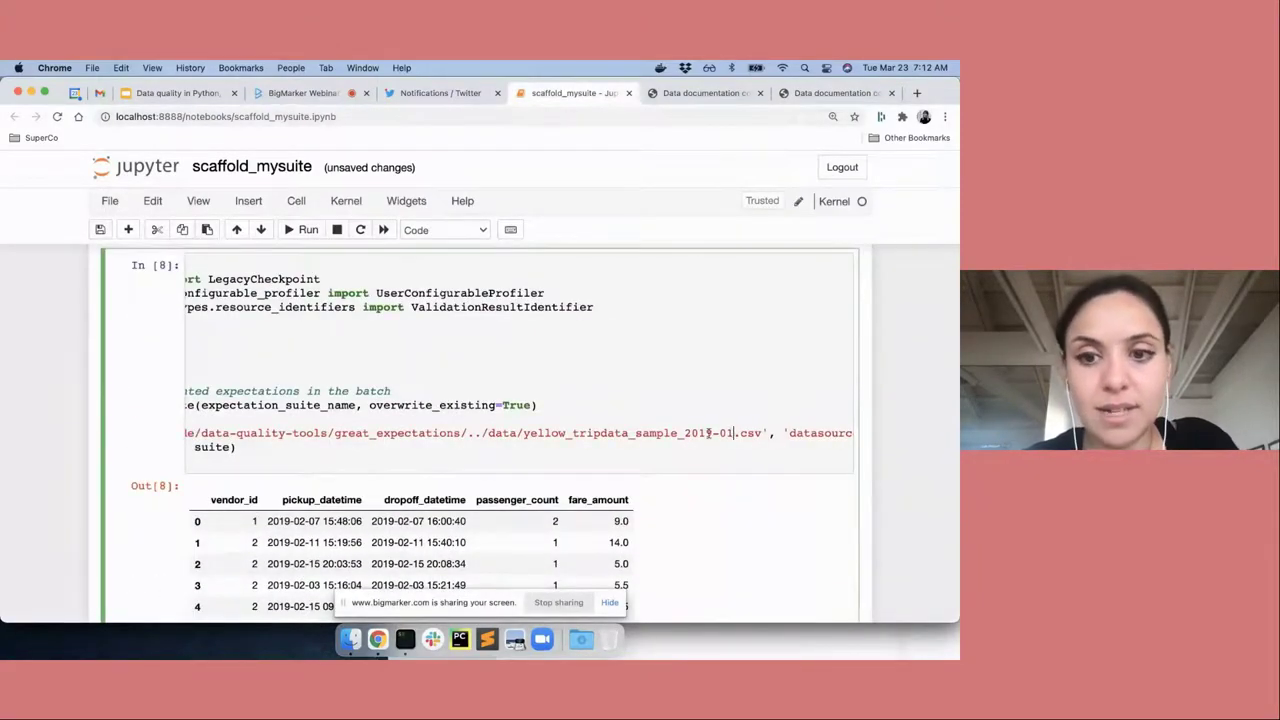
key("shift+Return")
Step: Rerun the ignored_columns cell and the UserConfigurableProfiler cell to rebuild the suite for passenger_count
scroll(471, 455, "down", 4)
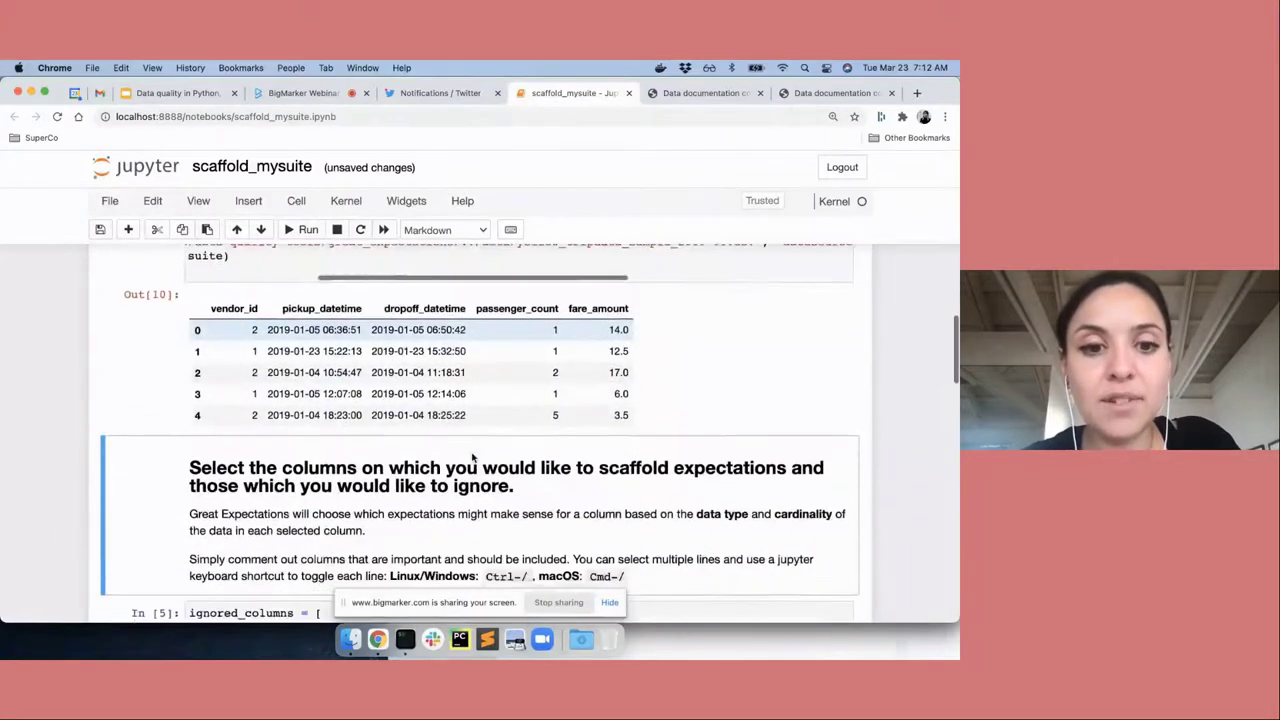
scroll(340, 530, "down", 3)
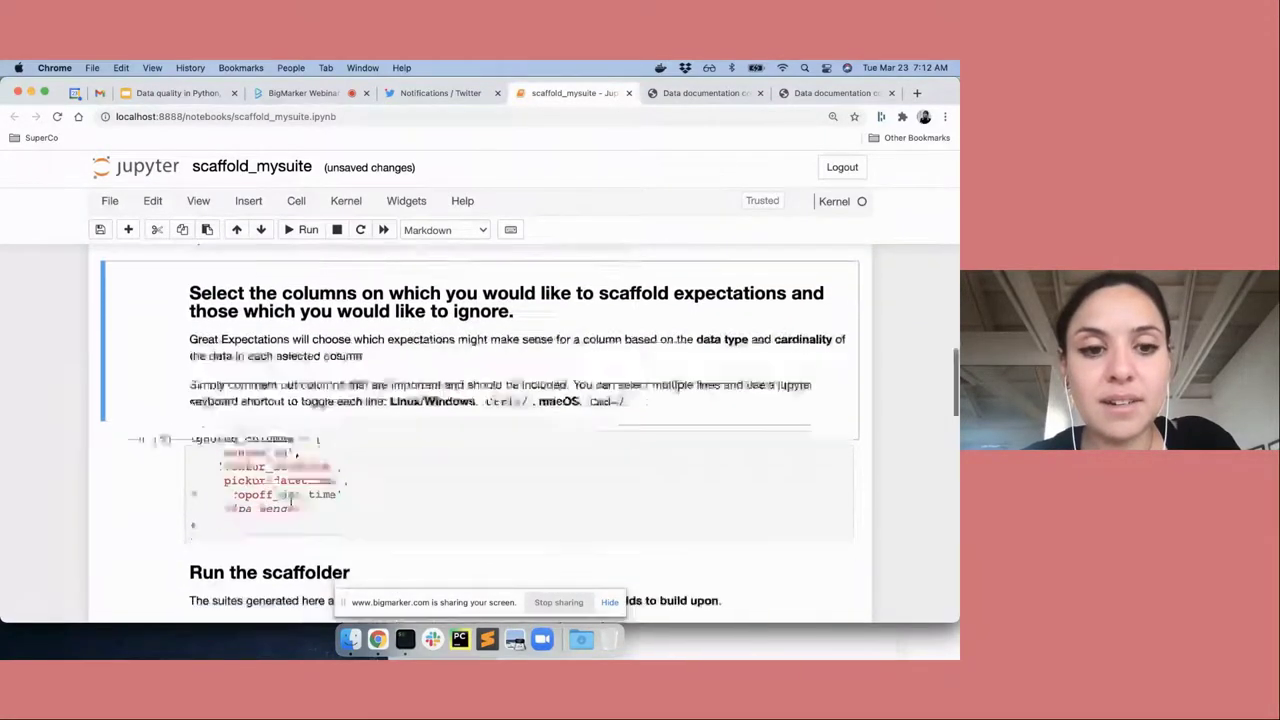
scroll(297, 442, "down", 3)
key("shift+Return")
key("shift+Return")
scroll(295, 430, "down", 2)
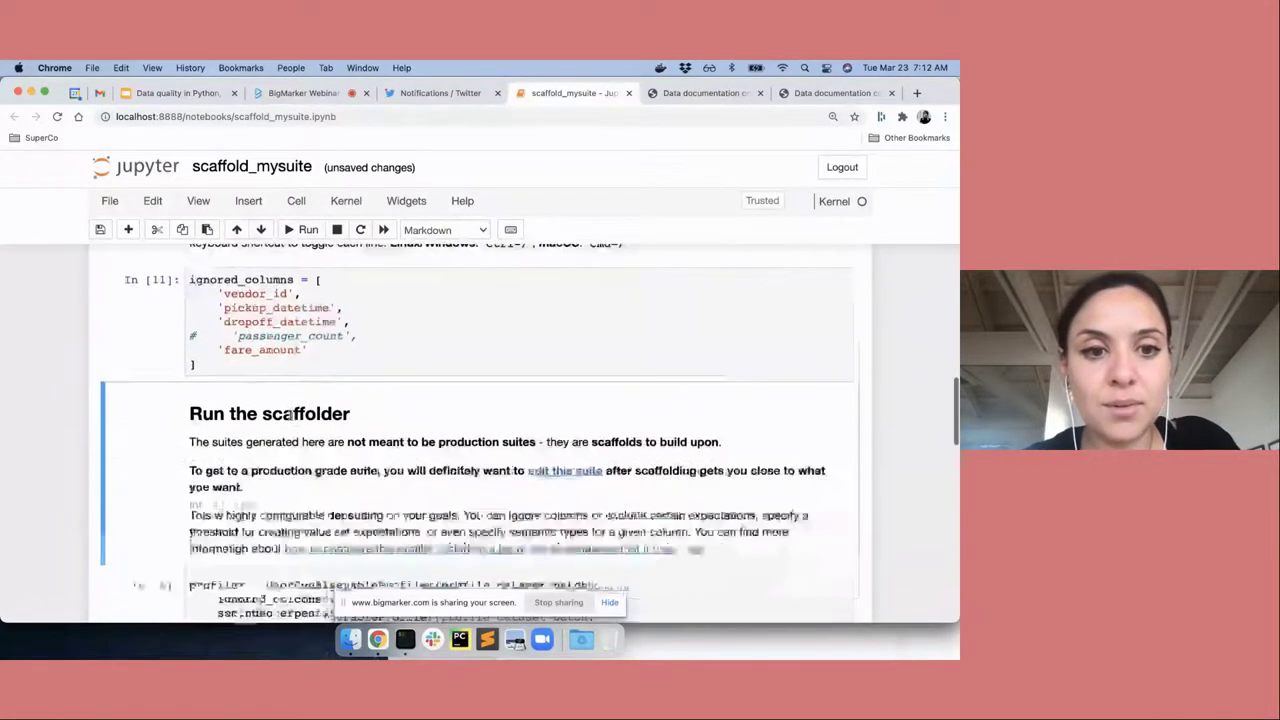
key("shift+Return")
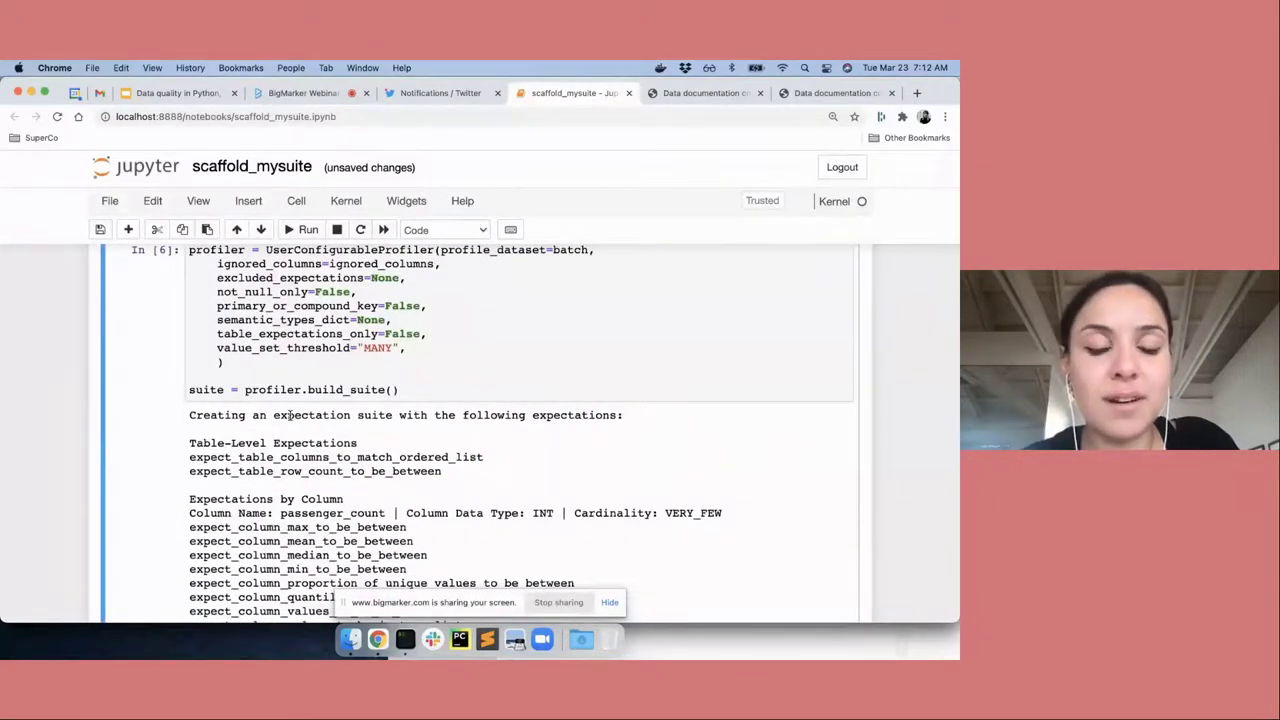
key("shift+Return")
scroll(385, 449, "down", 5)
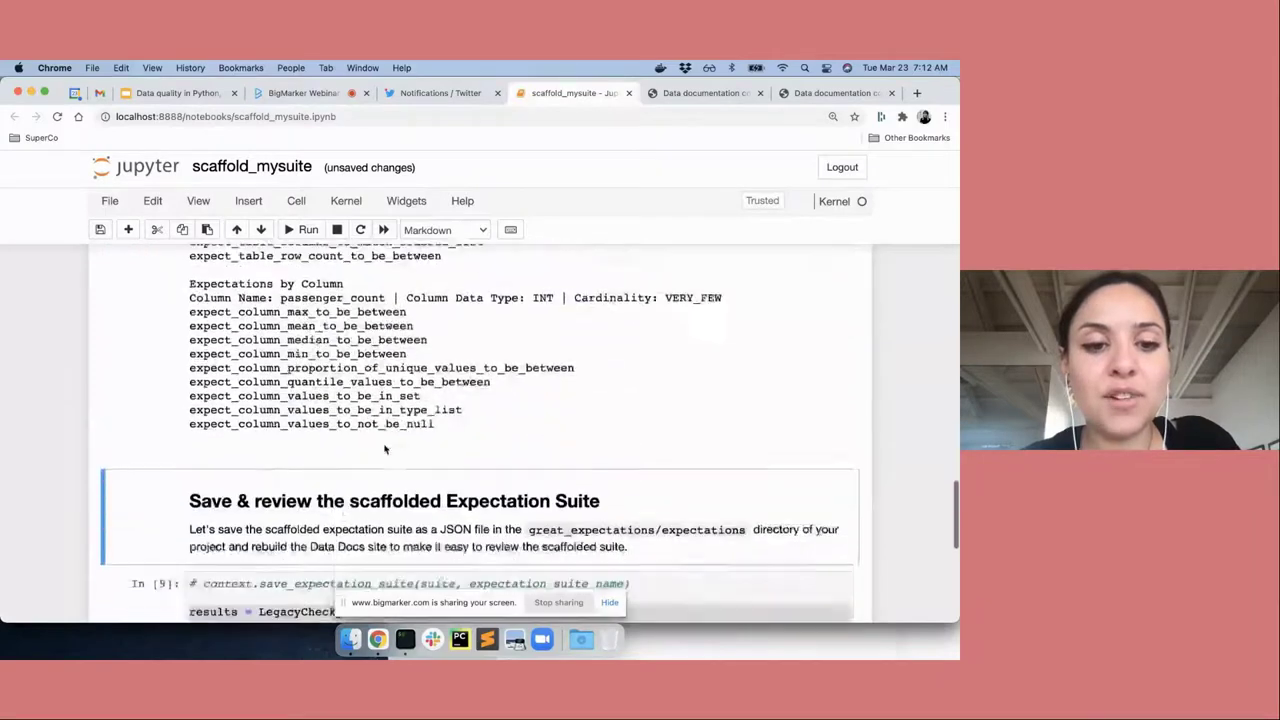
Step: Rerun the save and review cell with the context.save_expectation_suite line uncommented, and close all Data Docs pages
left_click(266, 497)
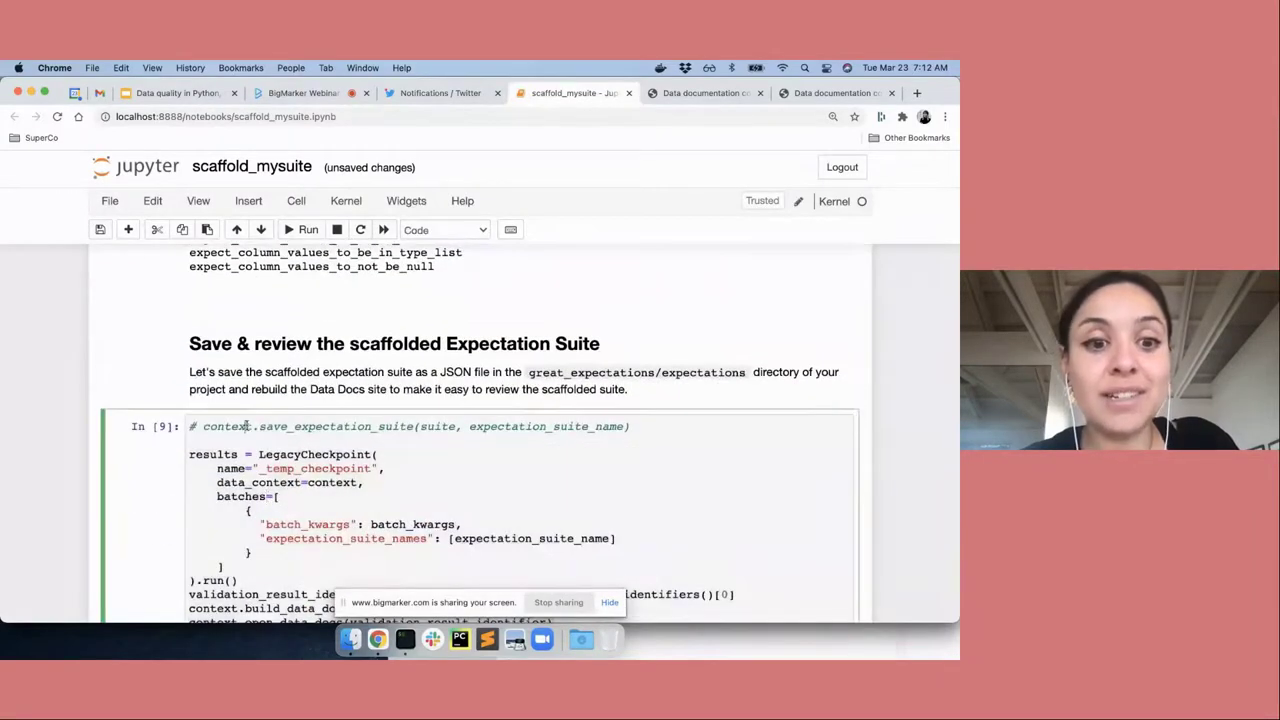
key("shift+Return")
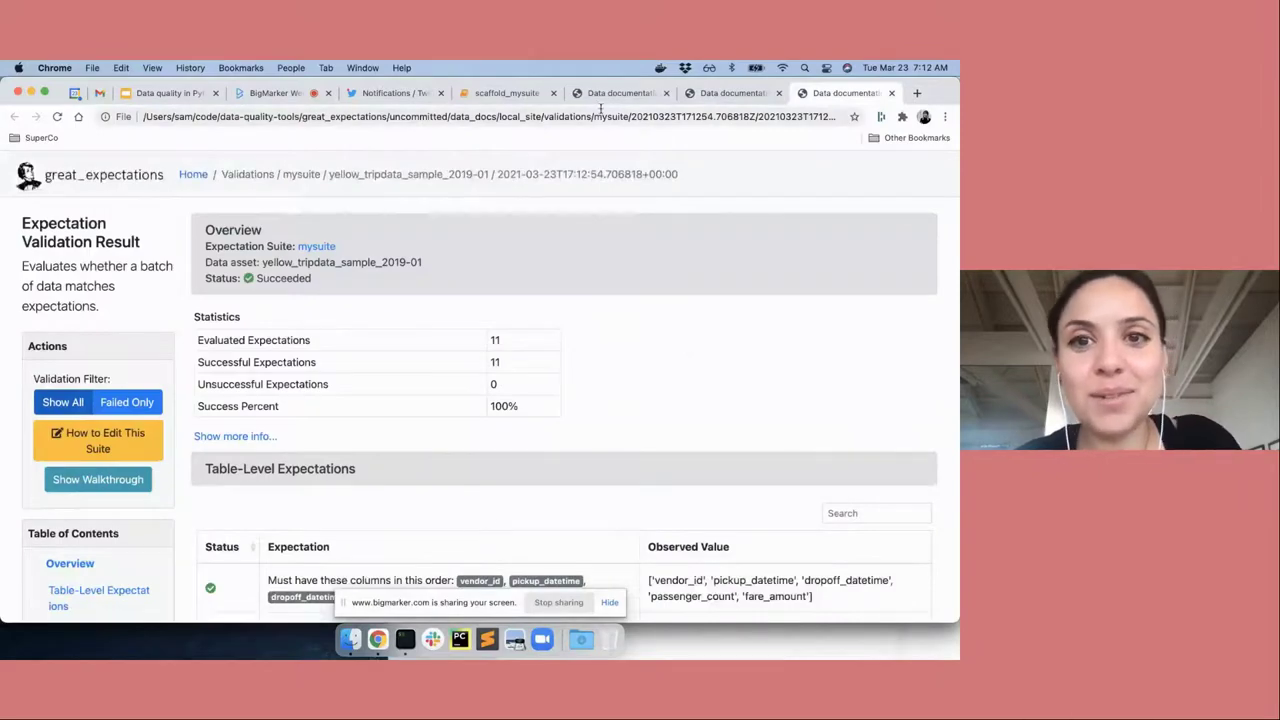
key("super+w")
key("super+w")
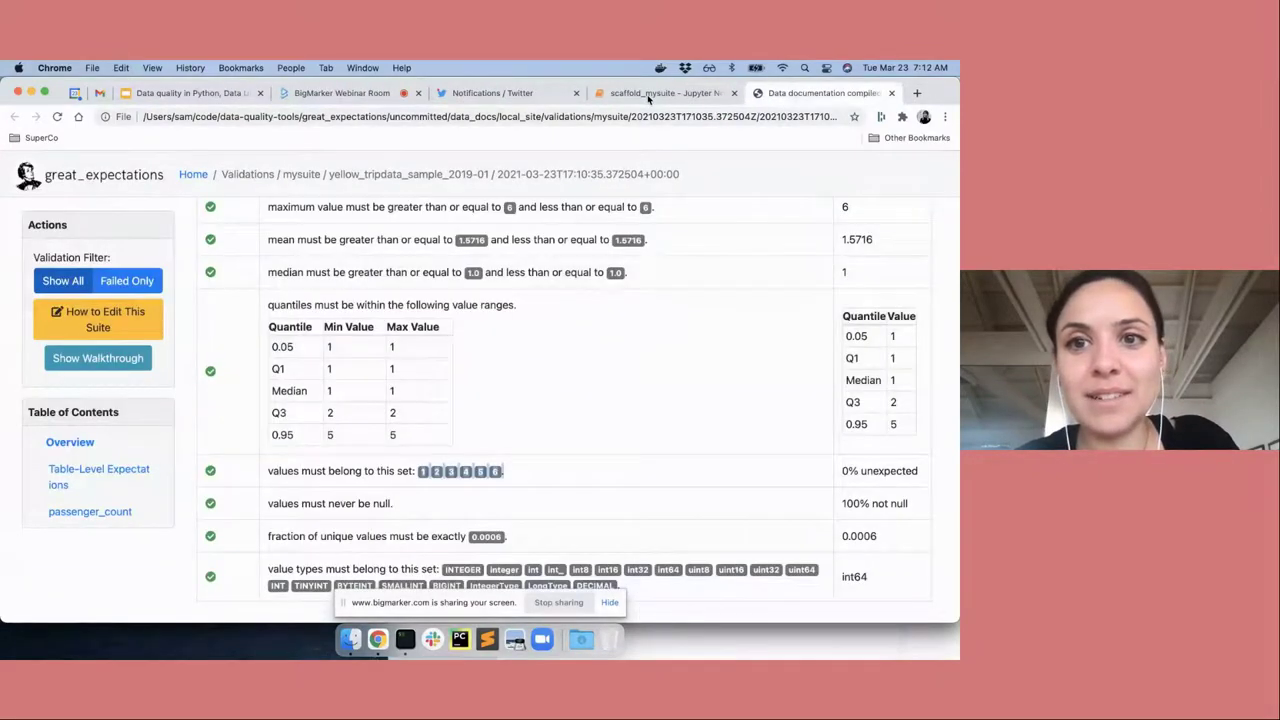
key("super+w")
Step: Comment out the context.create_expectation_suite line in the notebook's first code cell so the saved suite is not wiped
scroll(561, 353, "up", 10)
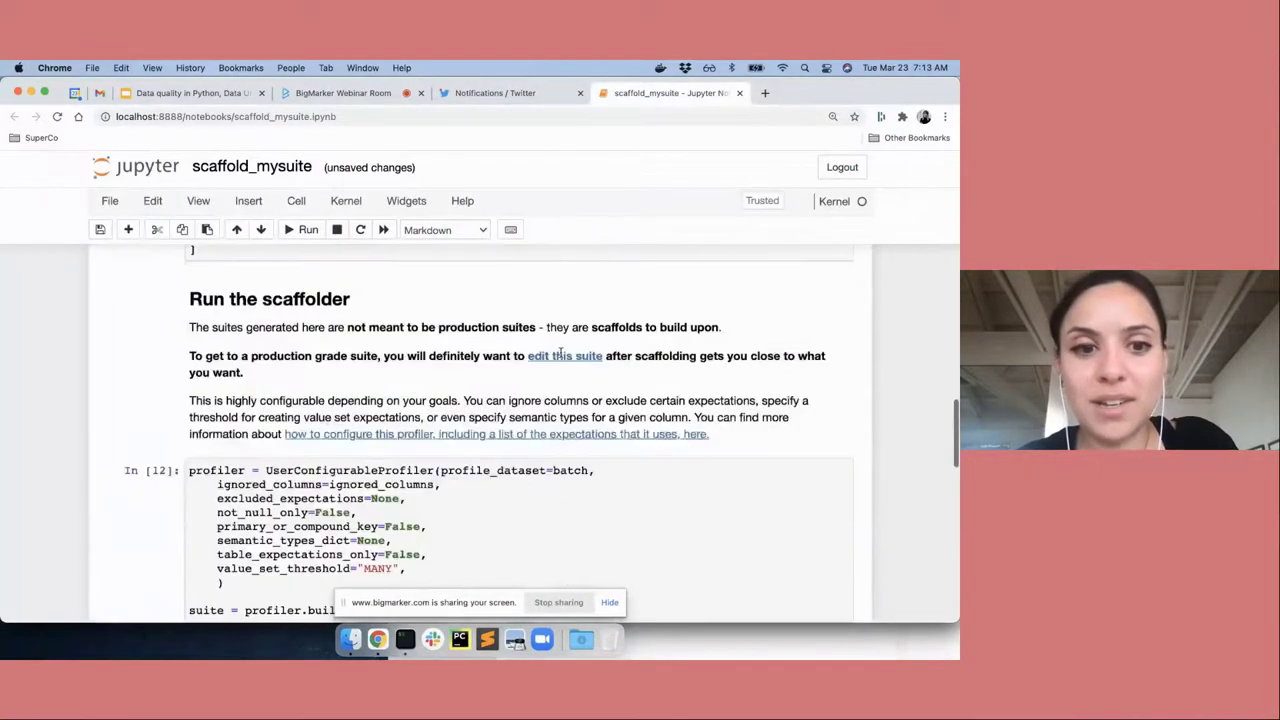
scroll(561, 355, "up", 5)
scroll(561, 355, "up", 5)
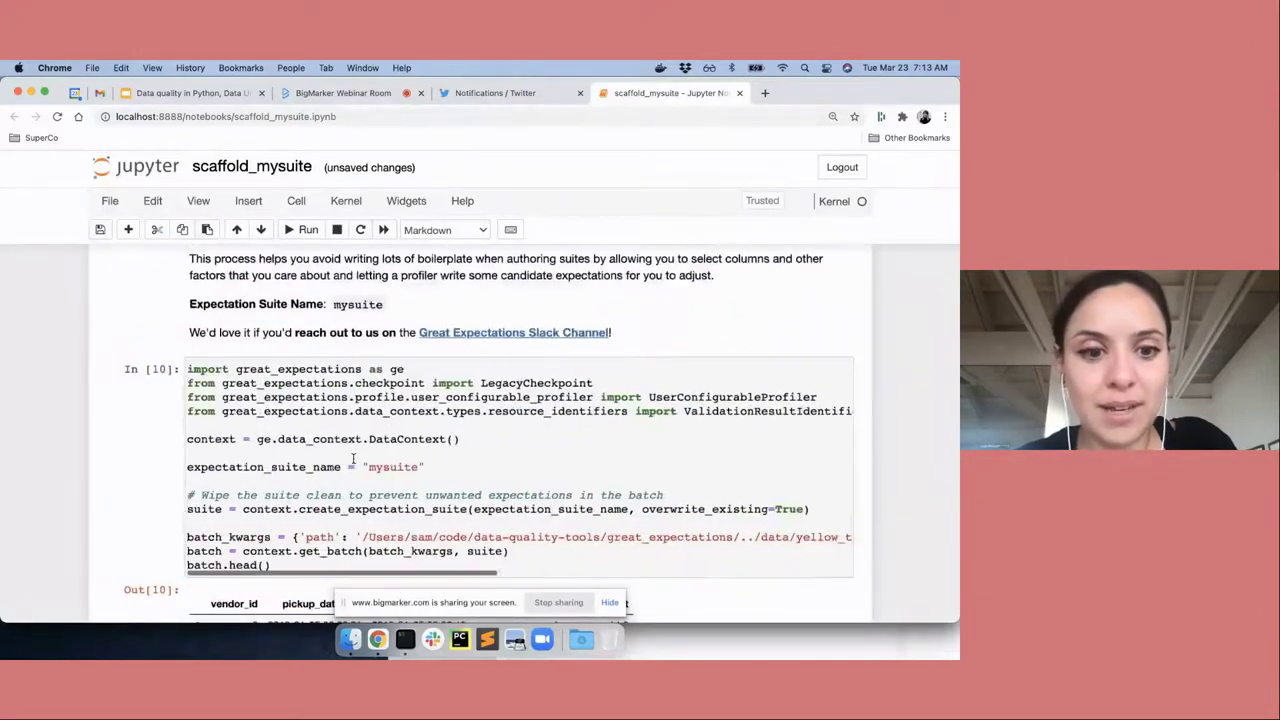
scroll(328, 440, "down", 1)
scroll(328, 440, "down", 1)
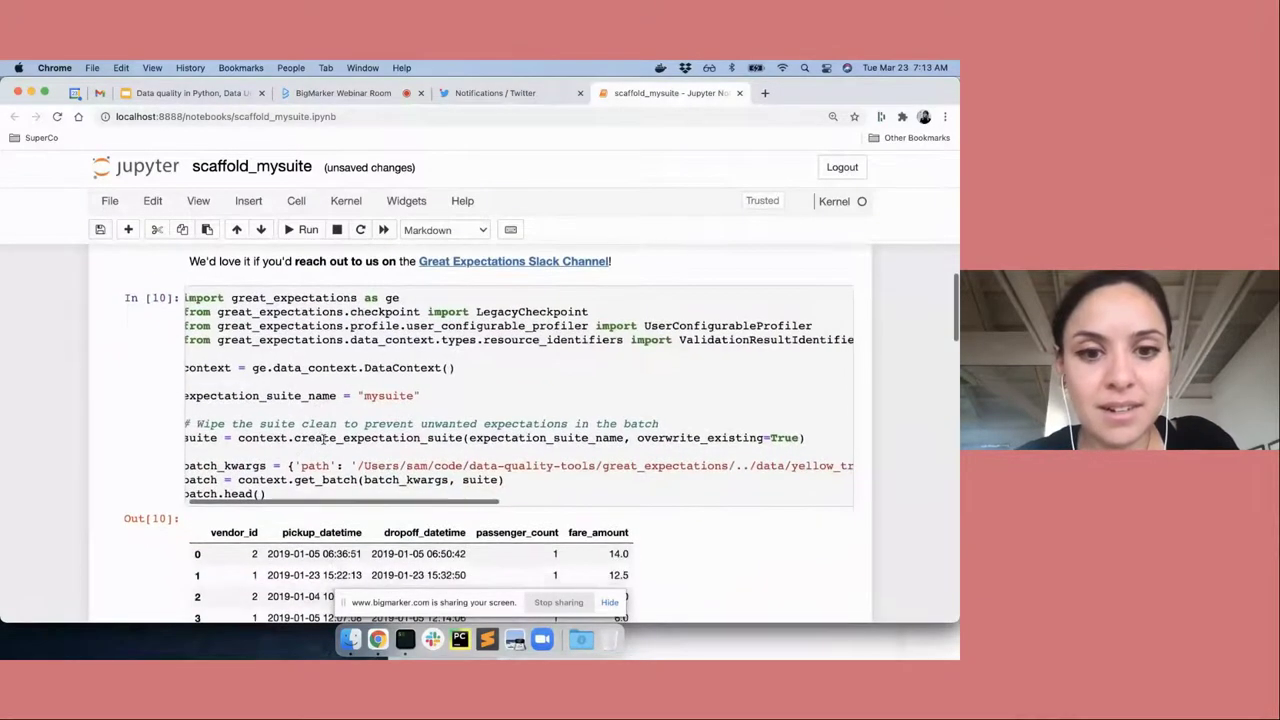
left_click(291, 440)
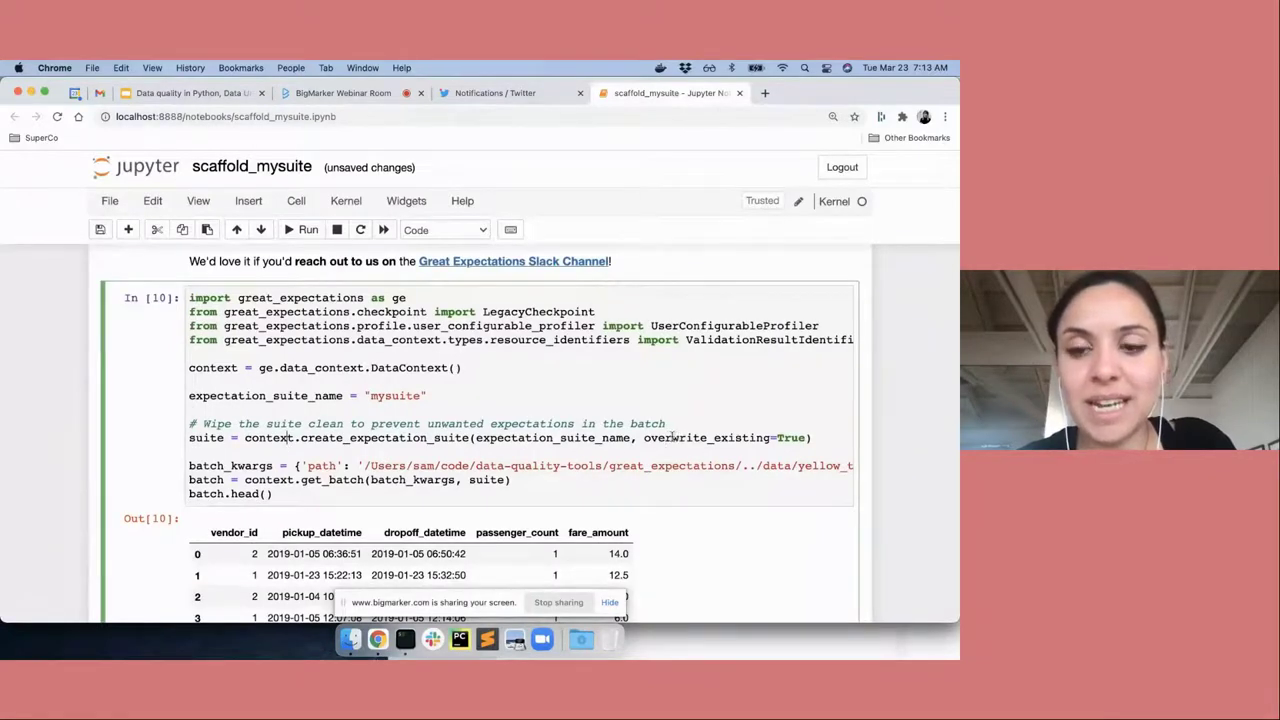
key("super+slash")
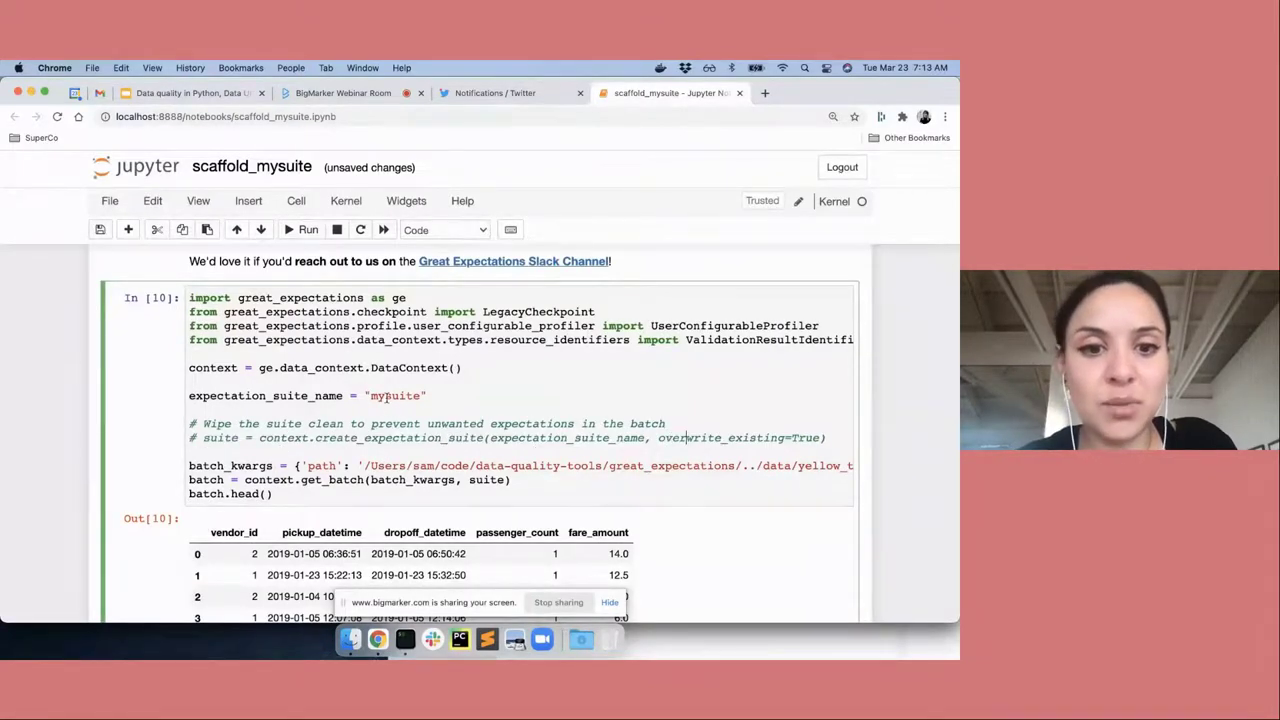
Step: Set the data file in batch_kwargs to yellow_tripdata_sample_2019-02.csv and run the cell to load the February batch
scroll(450, 400, "down", 2)
scroll(596, 408, "right", 5)
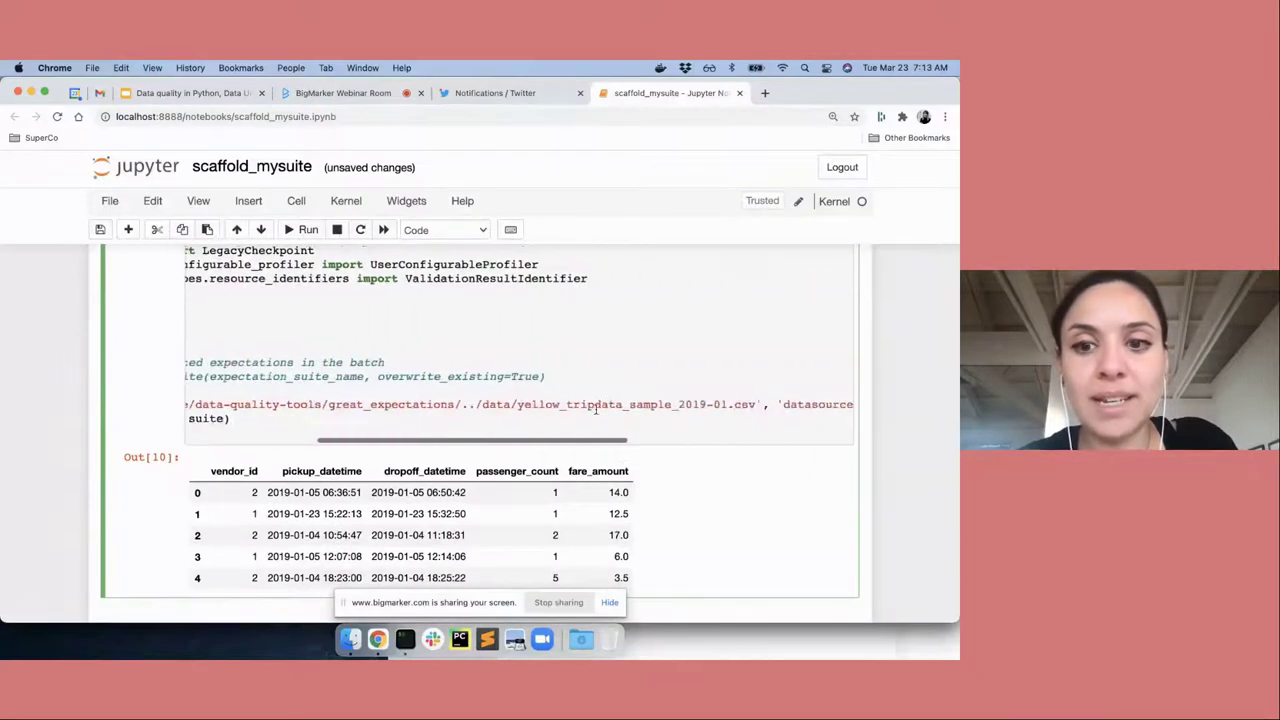
scroll(596, 408, "right", 3)
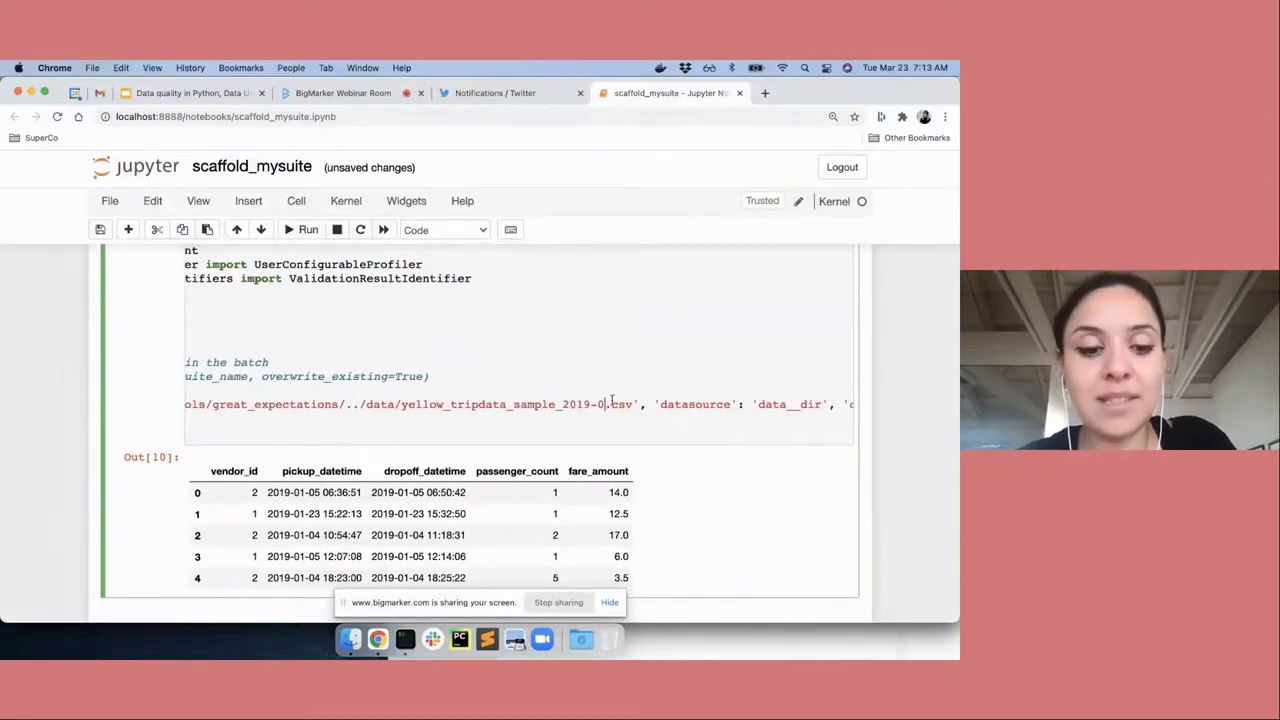
scroll(612, 402, "left", 5)
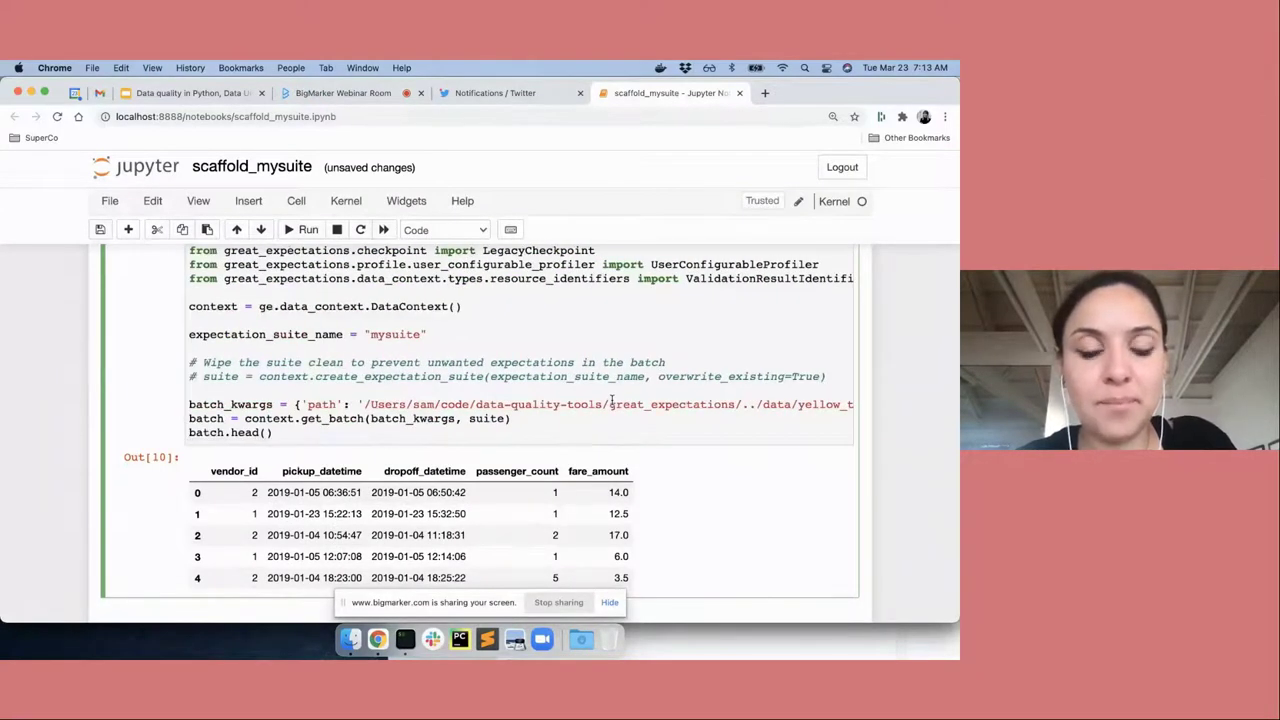
key("shift+Return")
Step: Comment out context.save_expectation_suite in the save and review cell and run it to validate the February batch against the saved mysuite
scroll(447, 459, "down", 15)
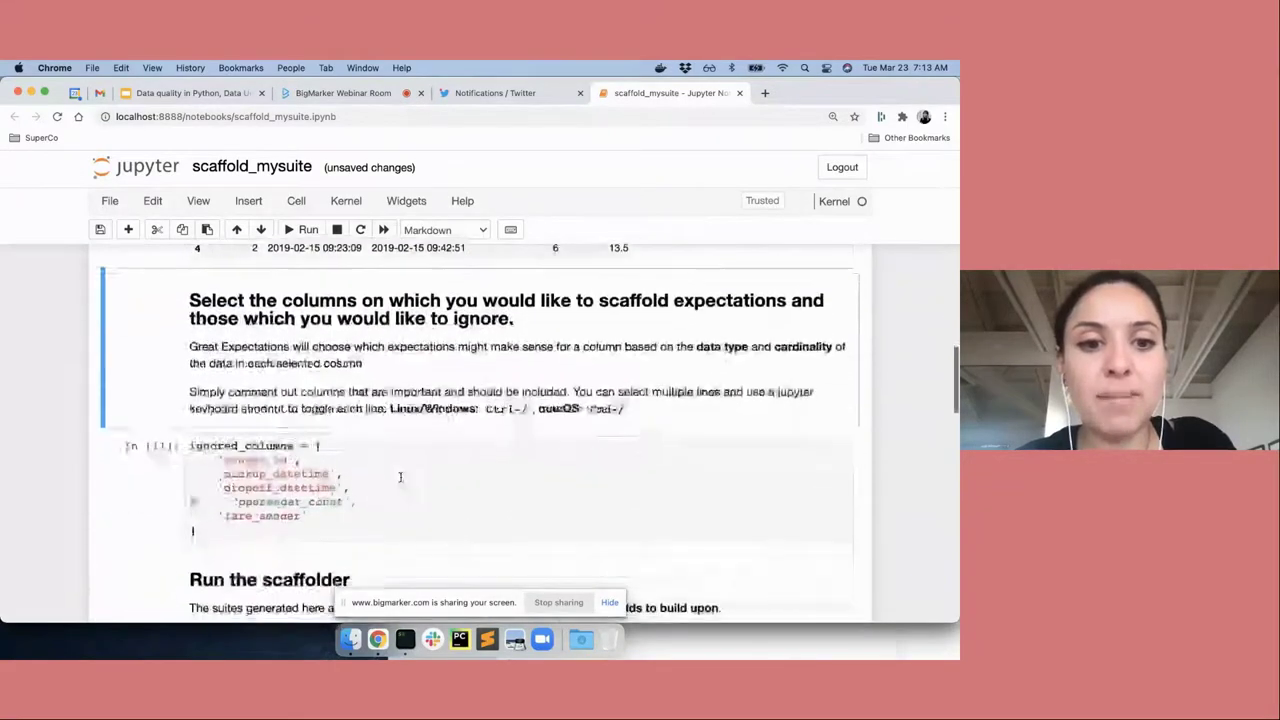
scroll(399, 476, "down", 10)
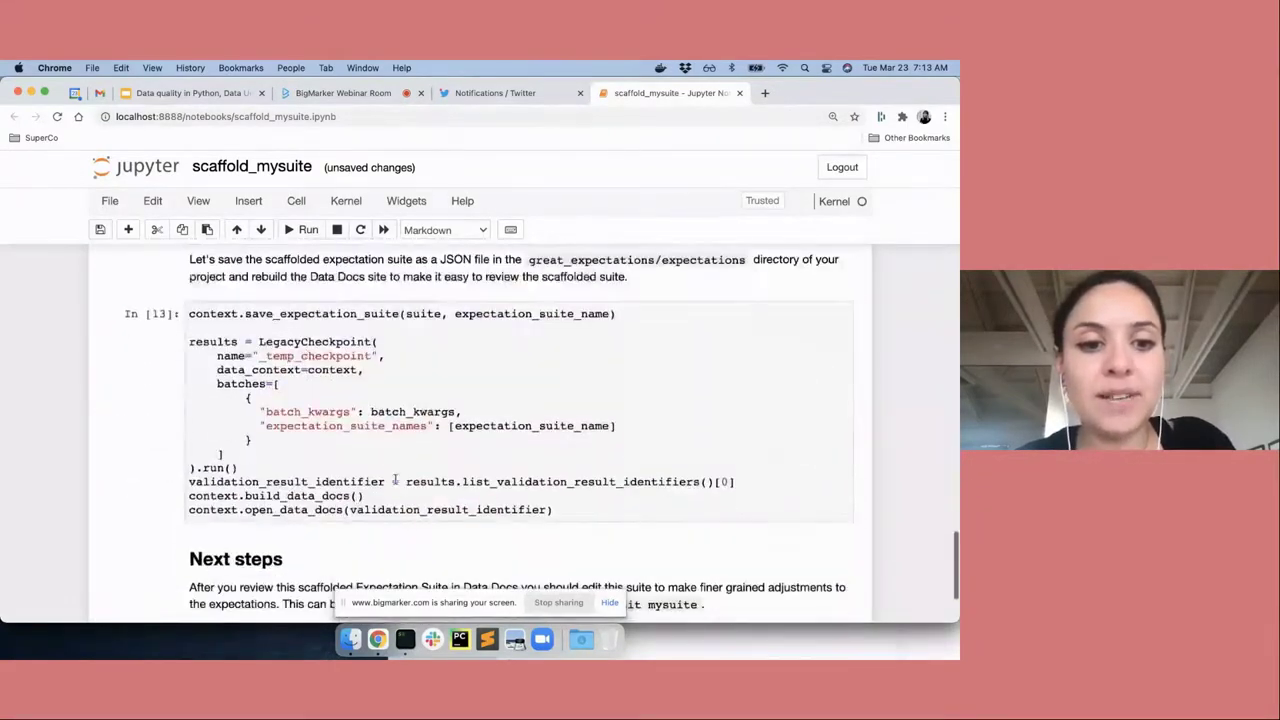
left_click(268, 313)
key("super+slash")
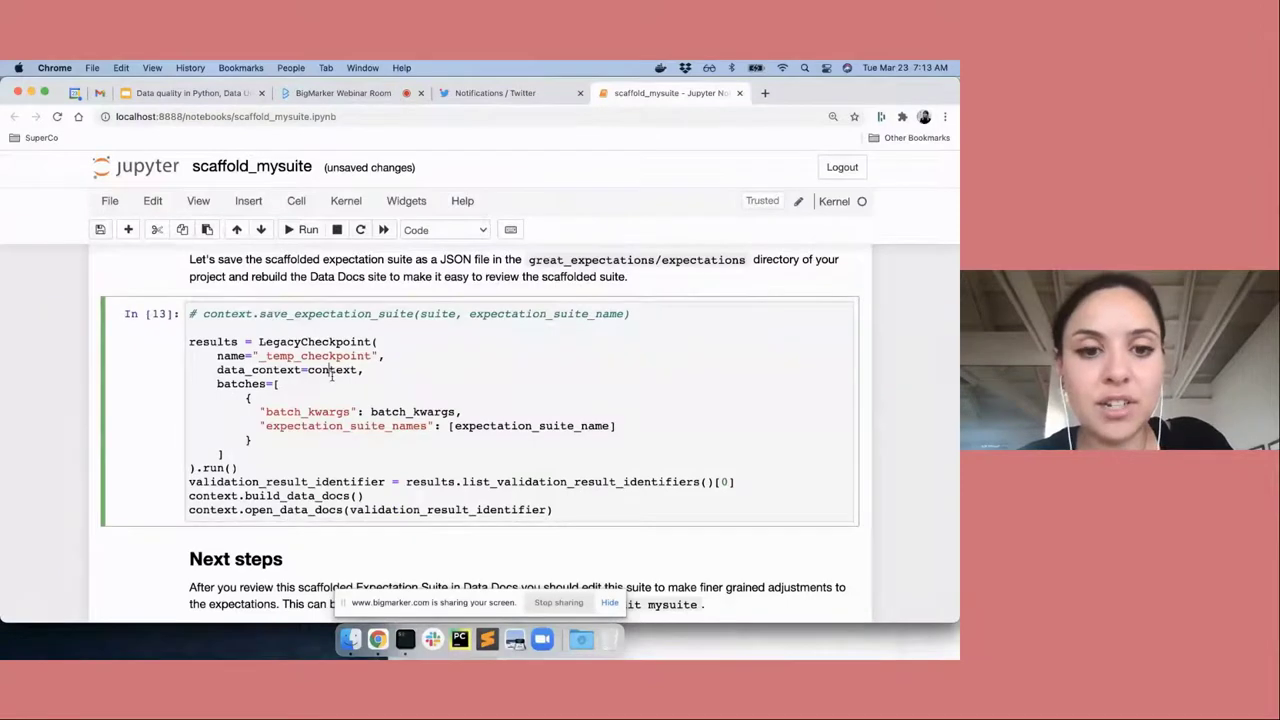
key("shift+Return")
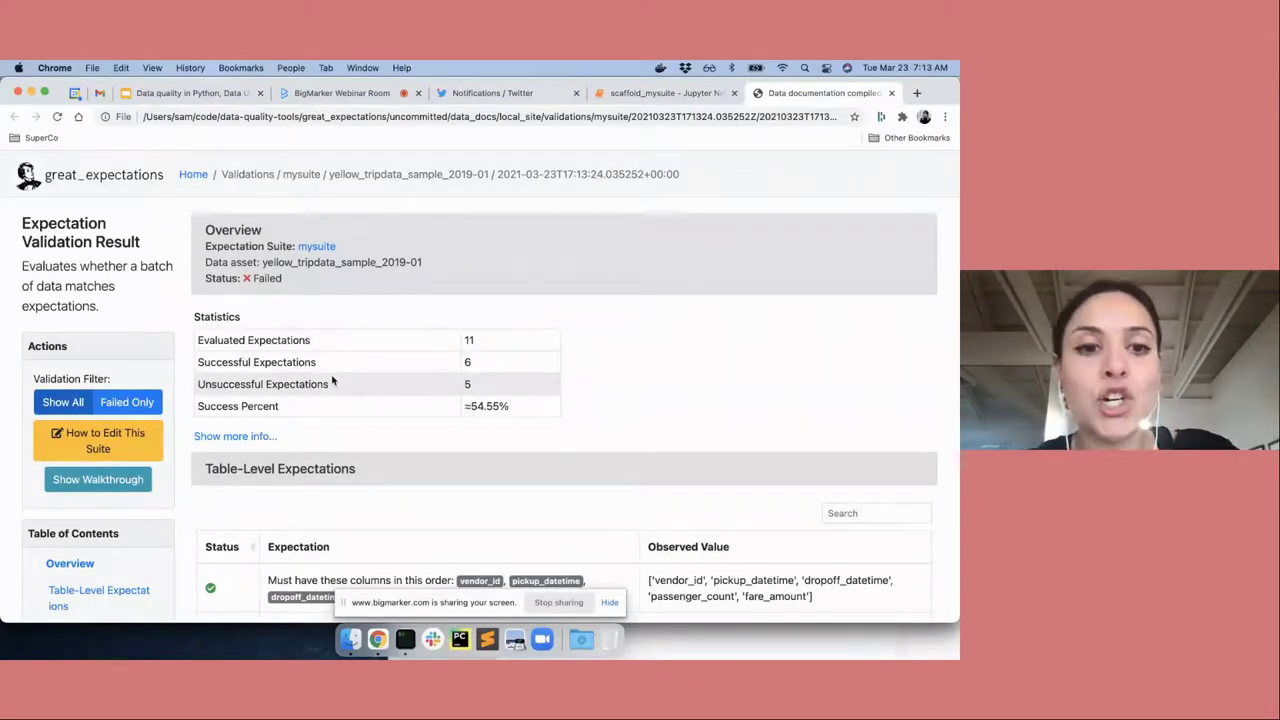
Step: Review the new validation result page, from the overview statistics and table-level expectations to the passenger_count expectations
scroll(406, 412, "down", 2)
scroll(406, 412, "down", 1)
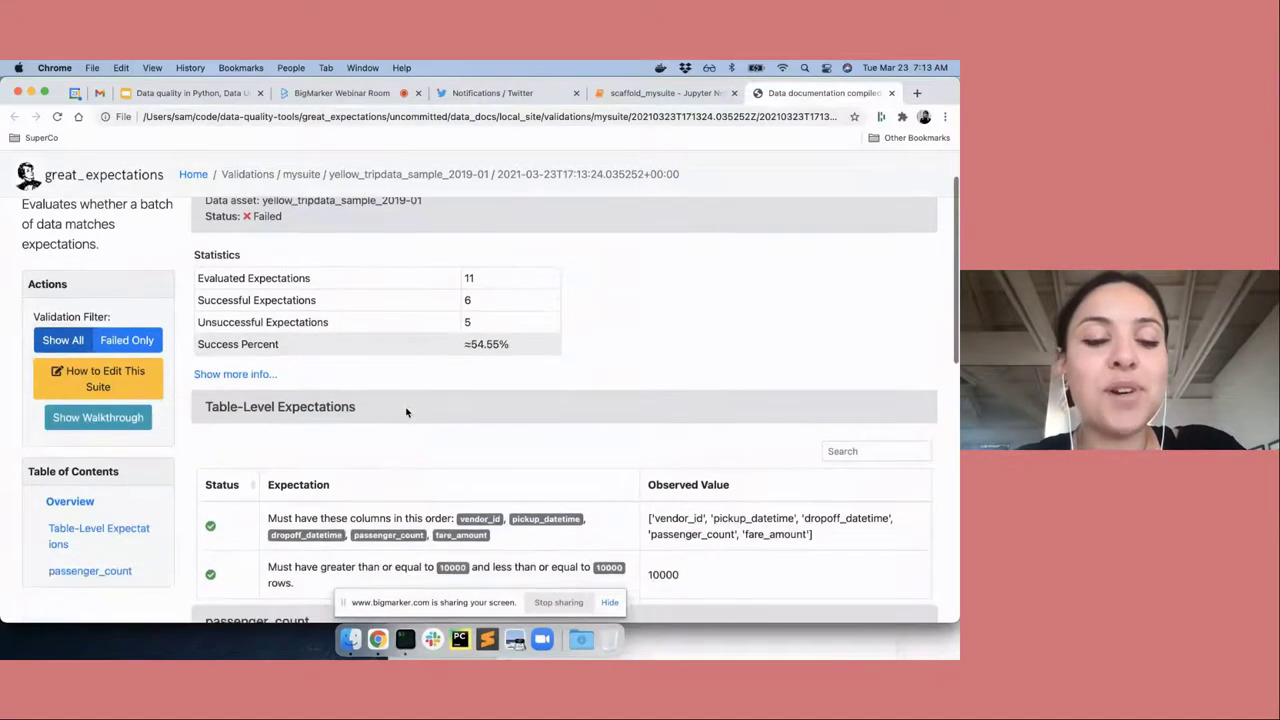
scroll(351, 289, "down", 3)
scroll(320, 548, "down", 2)
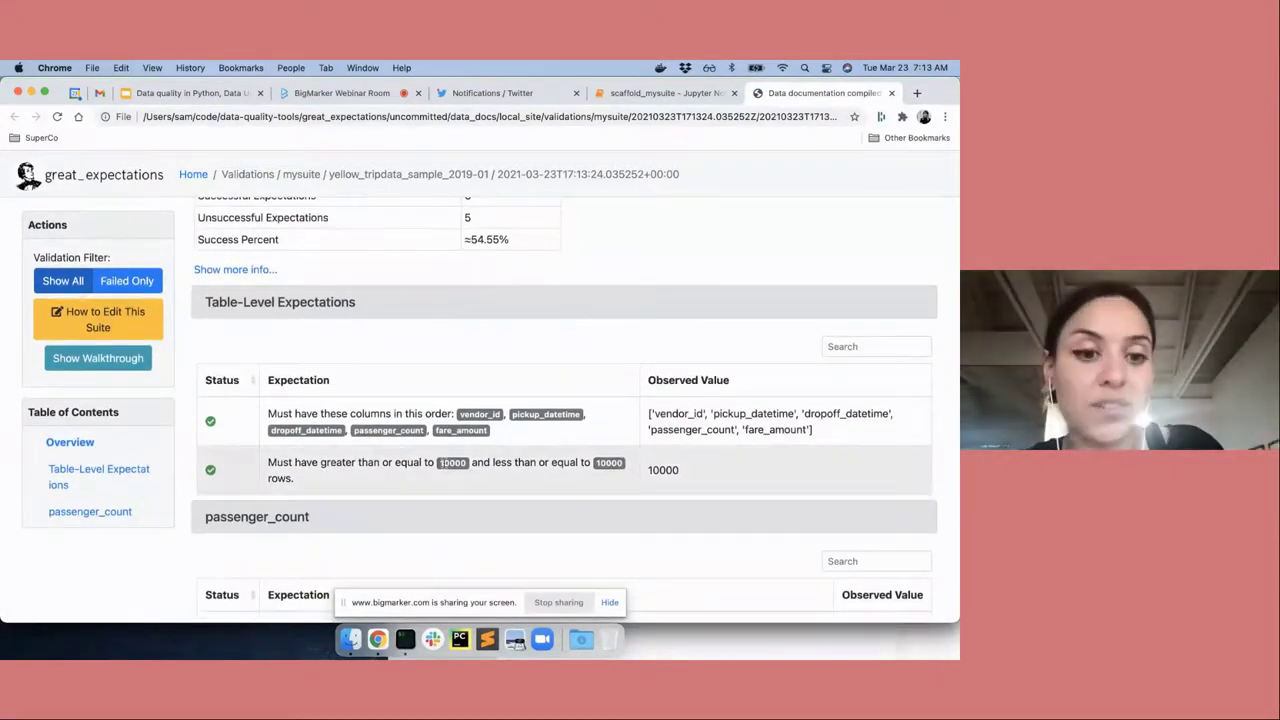
scroll(443, 457, "down", 2)
scroll(445, 467, "down", 3)
scroll(445, 467, "down", 4)
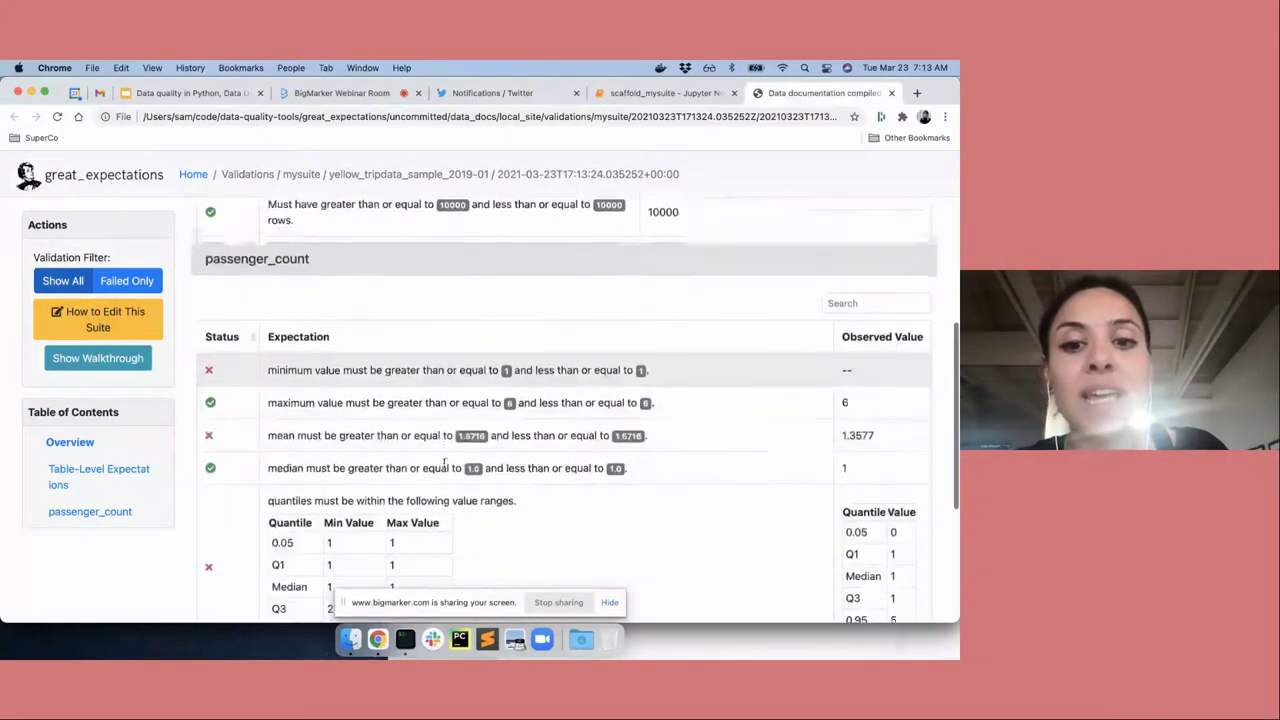
Step: Examine the observed values of the passenger_count expectations, from the mean and quantiles to the value set and its unexpected values
scroll(330, 390, "down", 2)
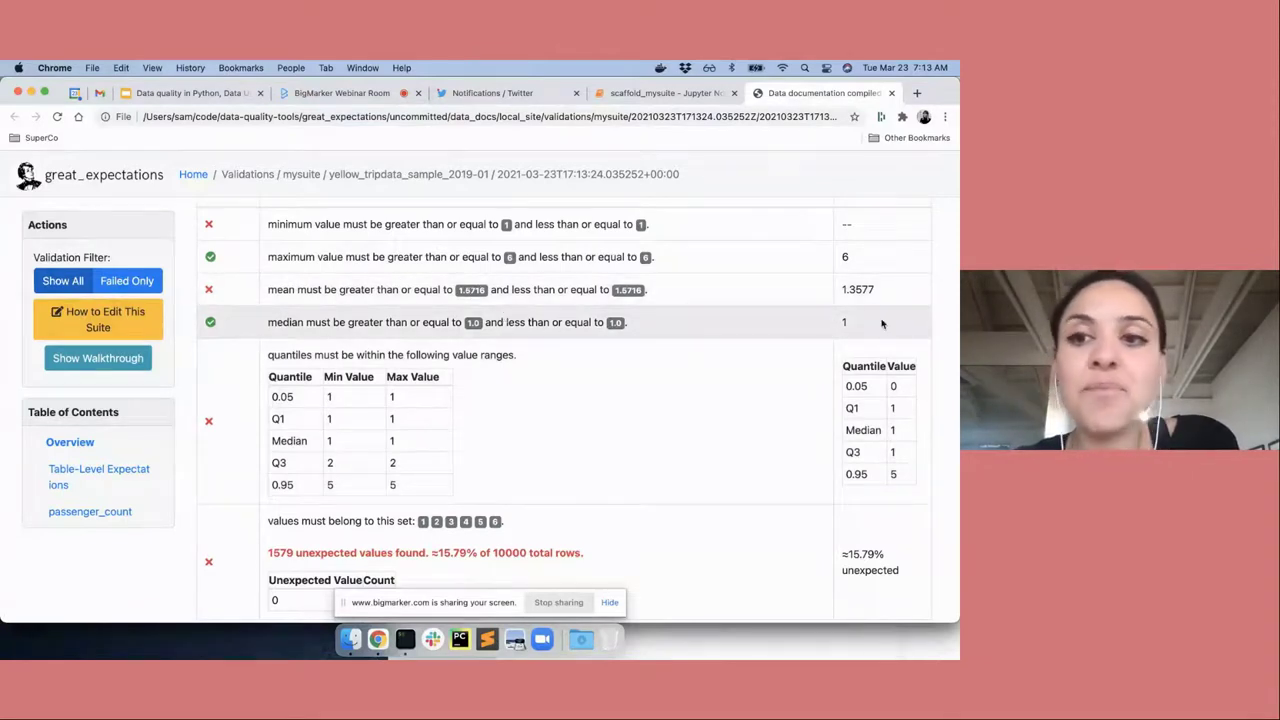
left_click_drag(841, 290, 893, 296)
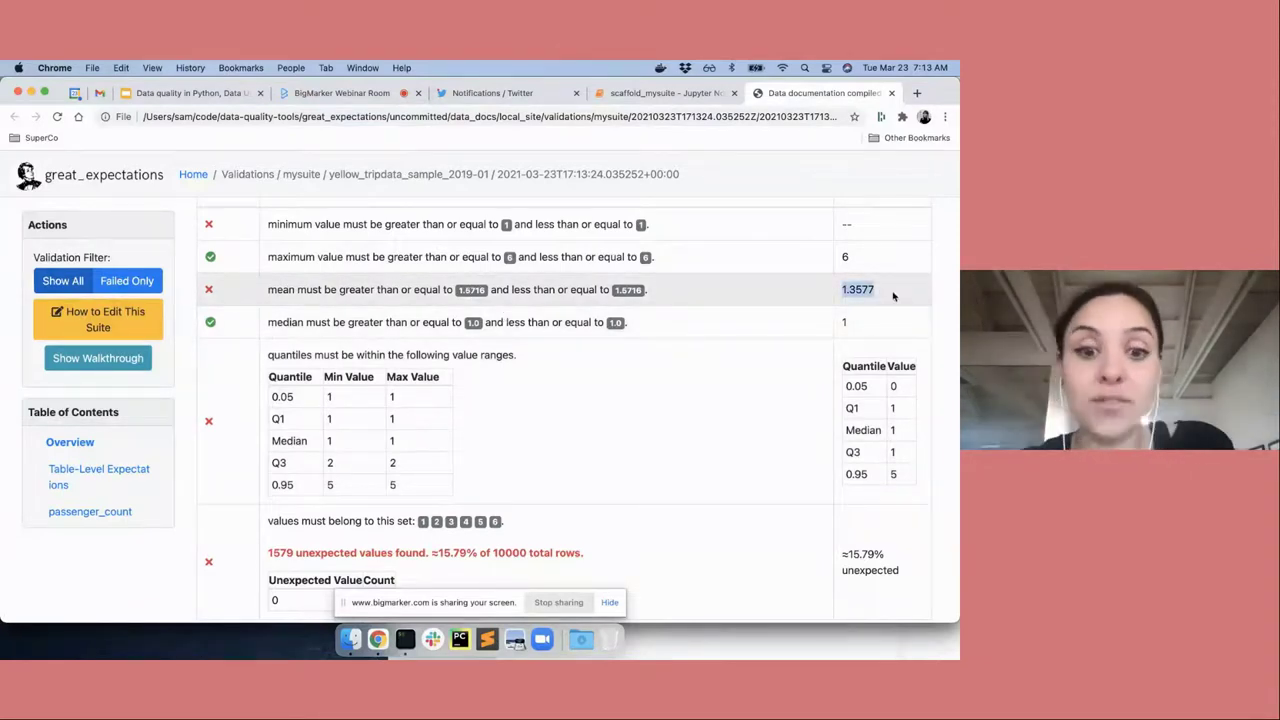
scroll(702, 300, "down", 2)
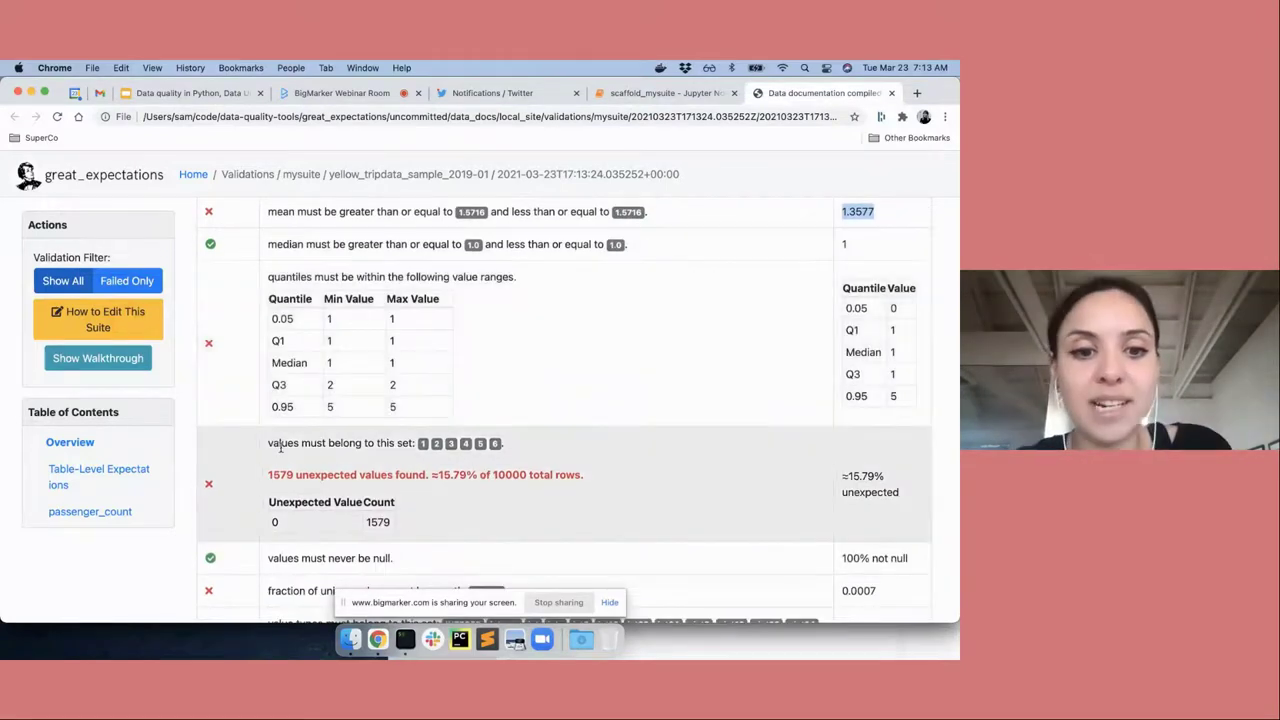
left_click_drag(268, 443, 285, 525)
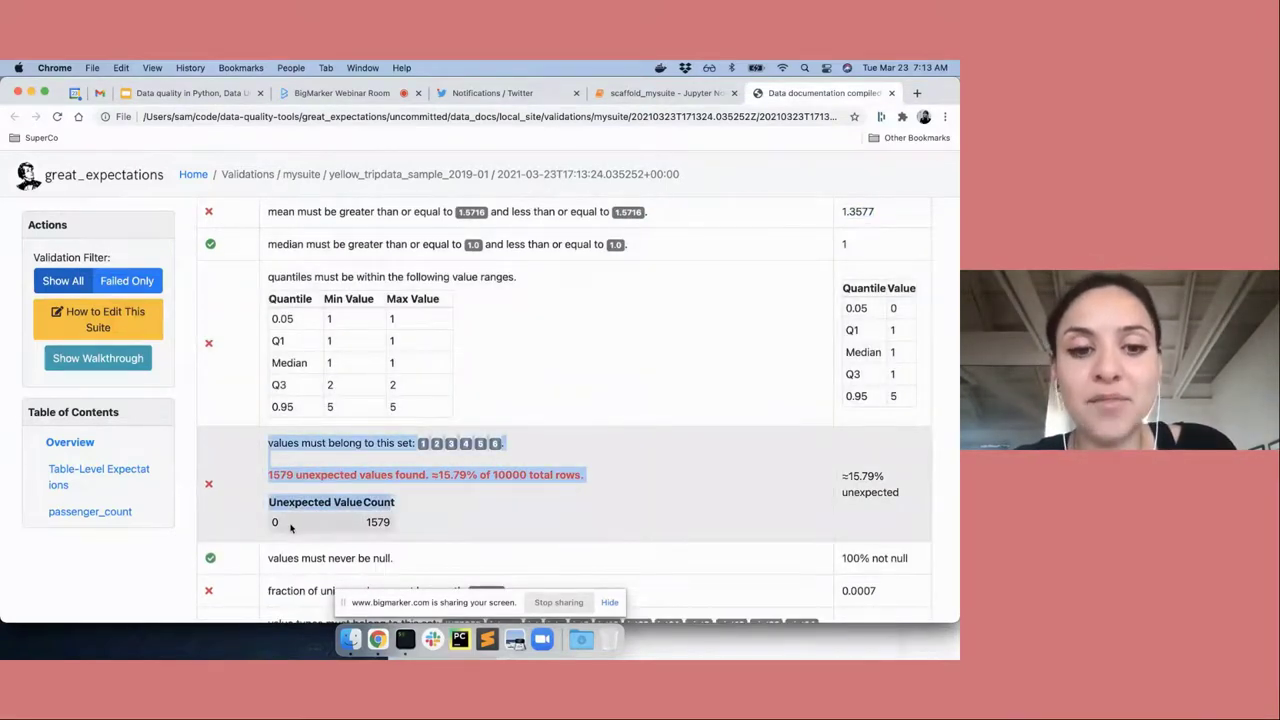
left_click(275, 522)
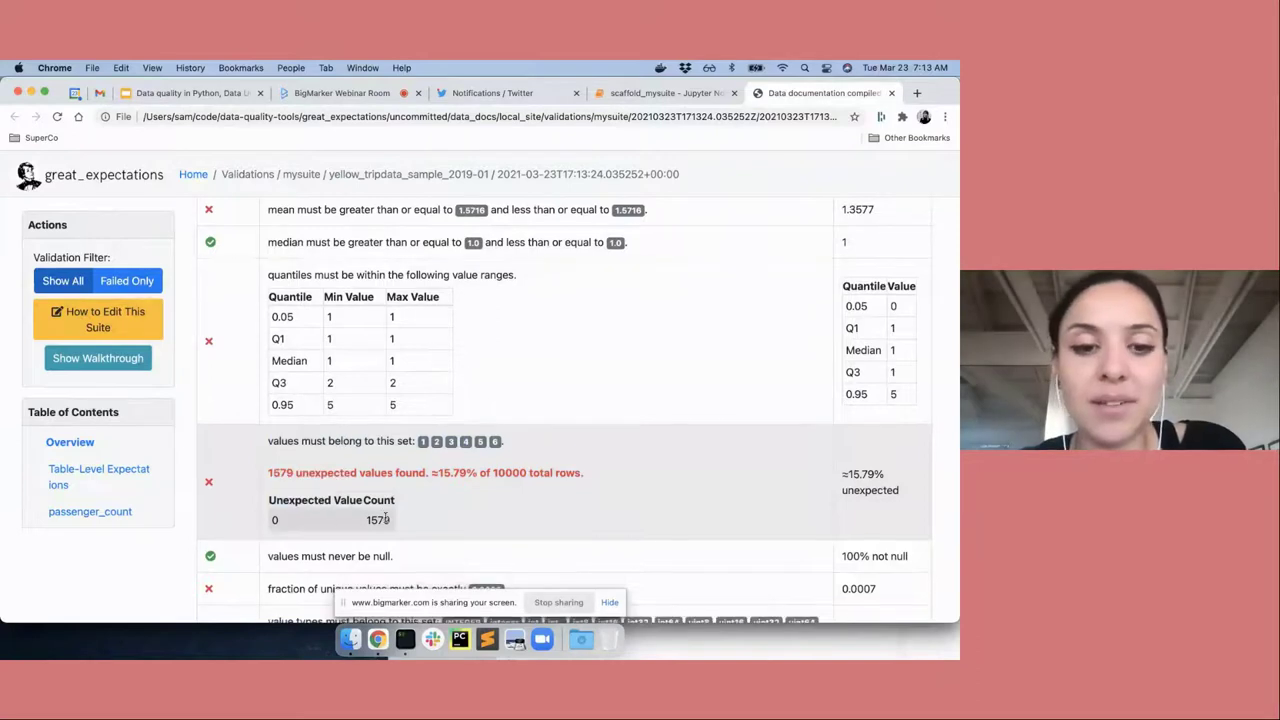
scroll(432, 418, "down", 1)
scroll(432, 418, "down", 1)
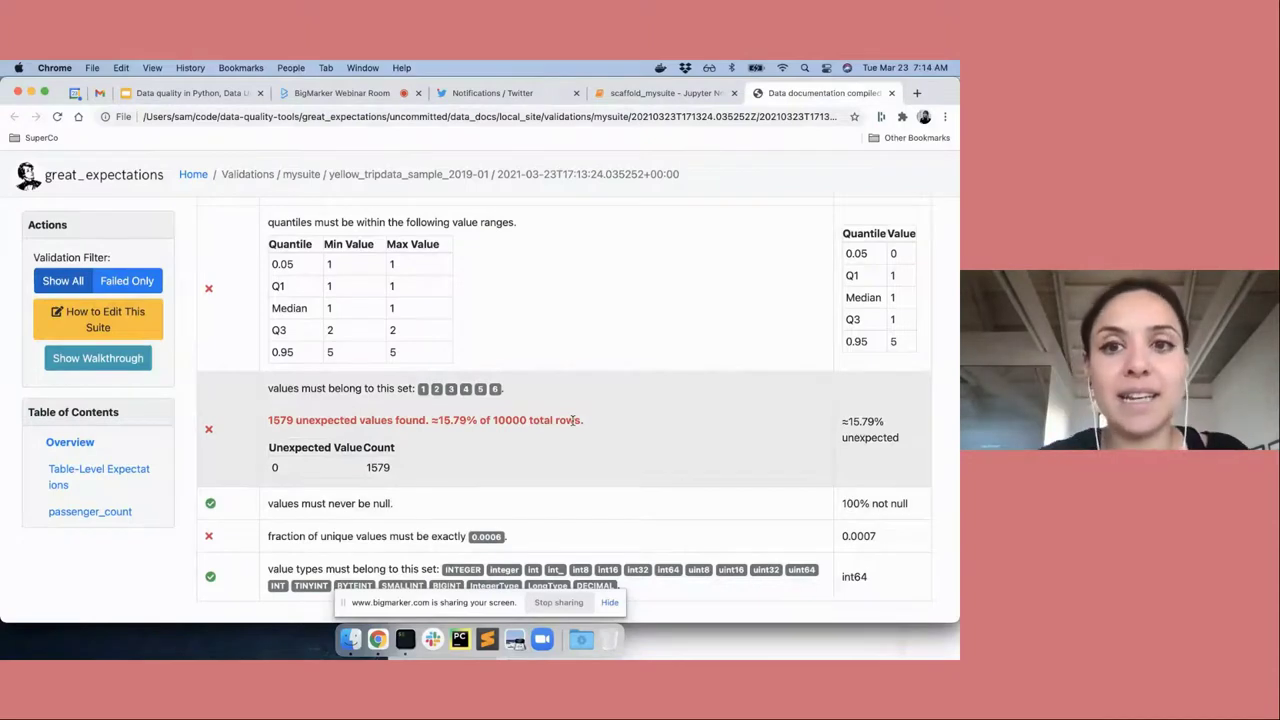
Step: Expand the additional run information in the validation overview and check the data file path under Batch Kwargs
scroll(486, 216, "up", 10)
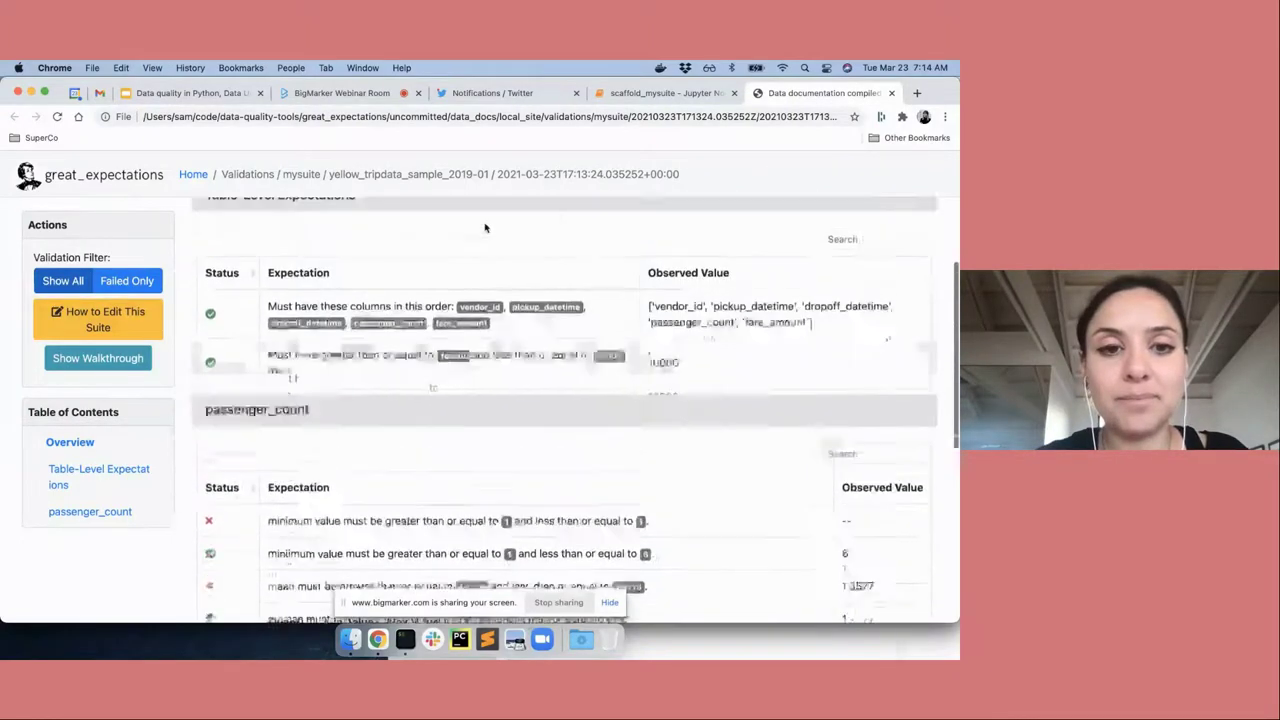
scroll(485, 228, "up", 5)
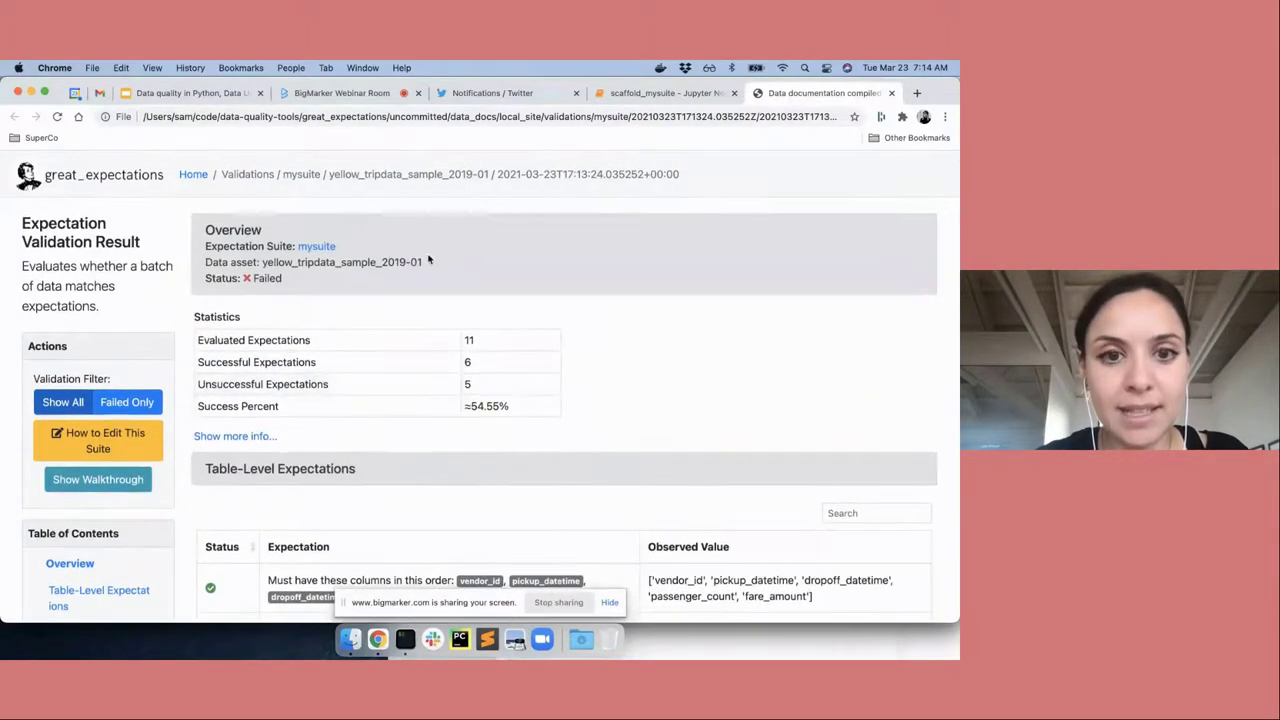
left_click(252, 436)
scroll(410, 418, "down", 1)
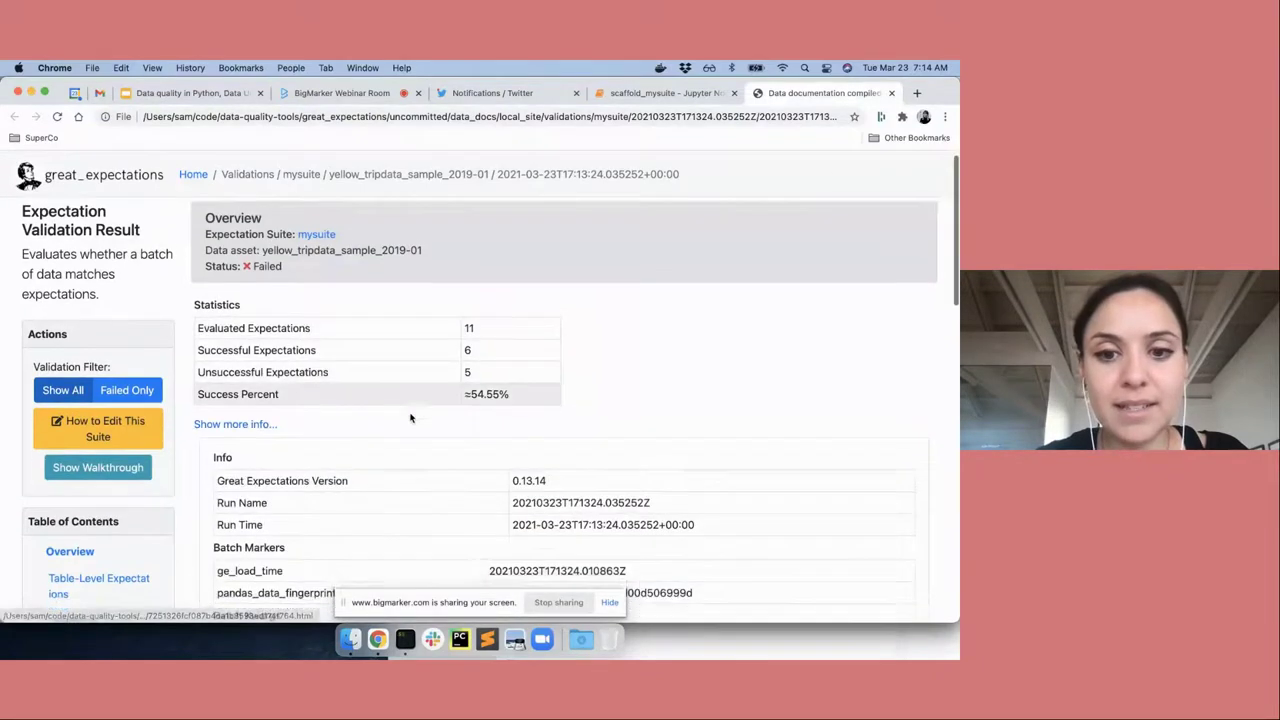
scroll(410, 418, "down", 4)
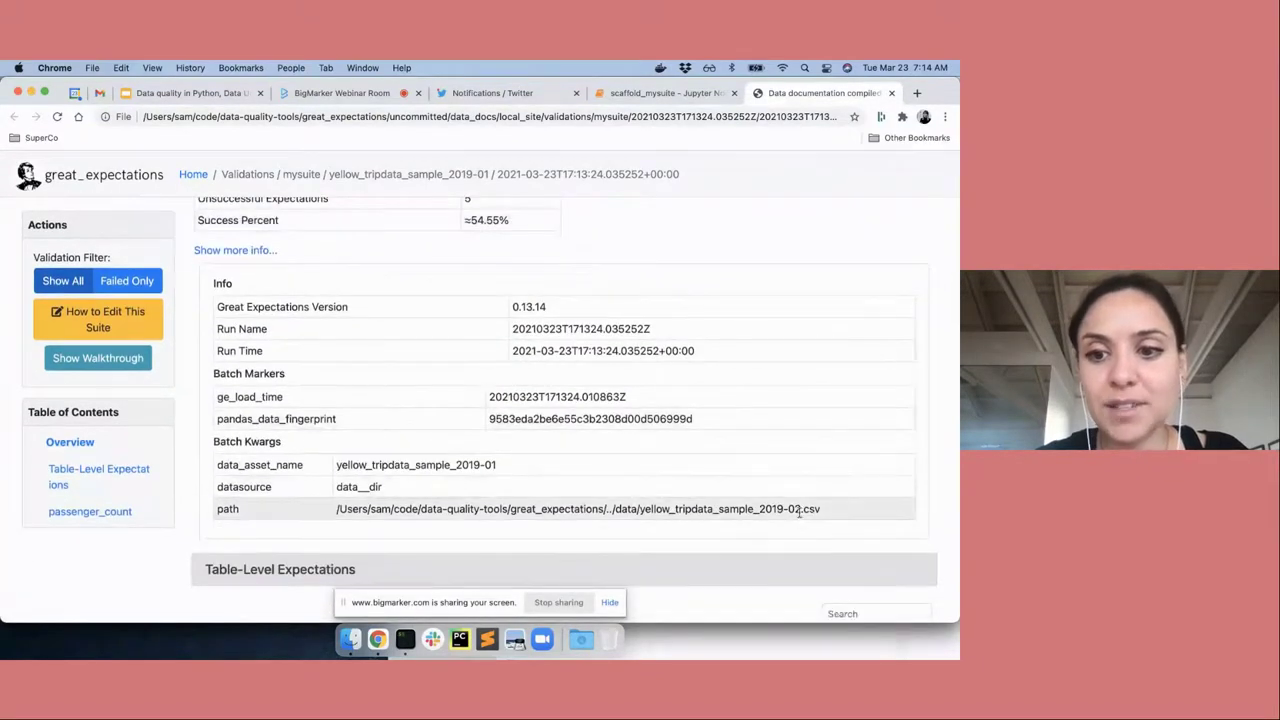
triple_click(798, 510)
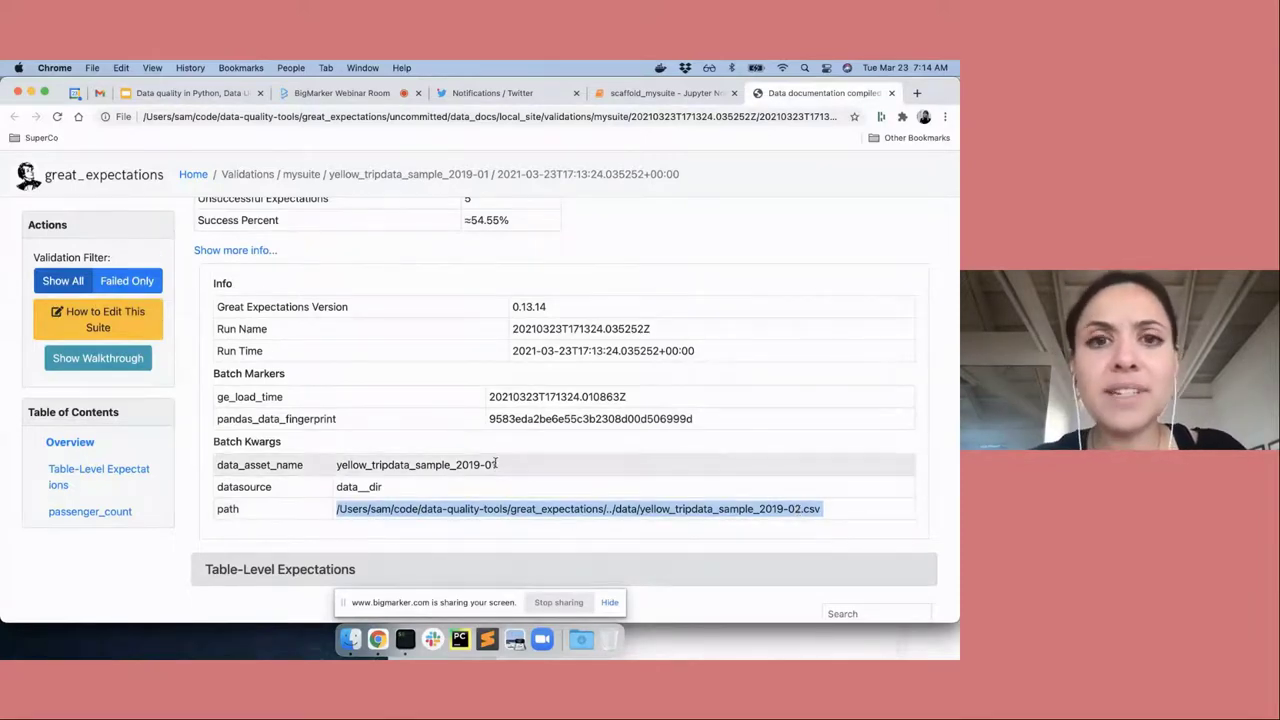
Step: Check the data file path and data_asset_name in the batch_kwargs line of the scaffold_mysuite notebook
left_click(628, 95)
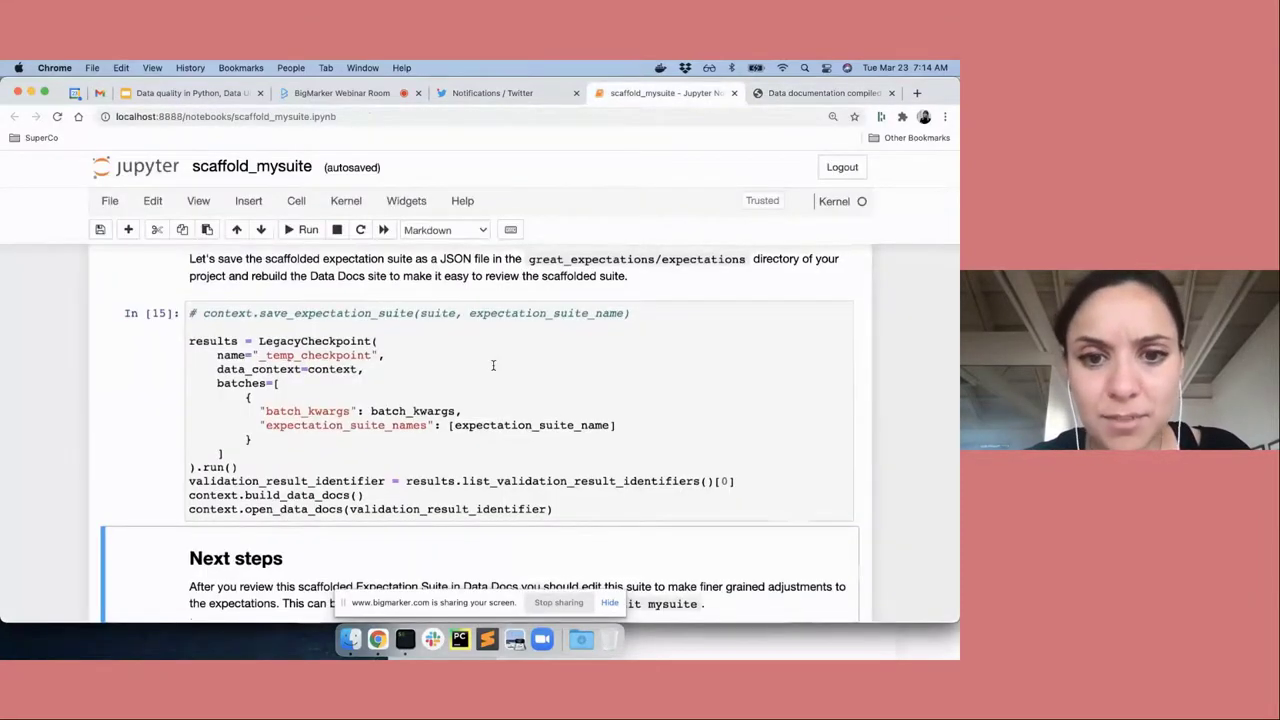
scroll(495, 360, "up", 10)
scroll(493, 366, "up", 10)
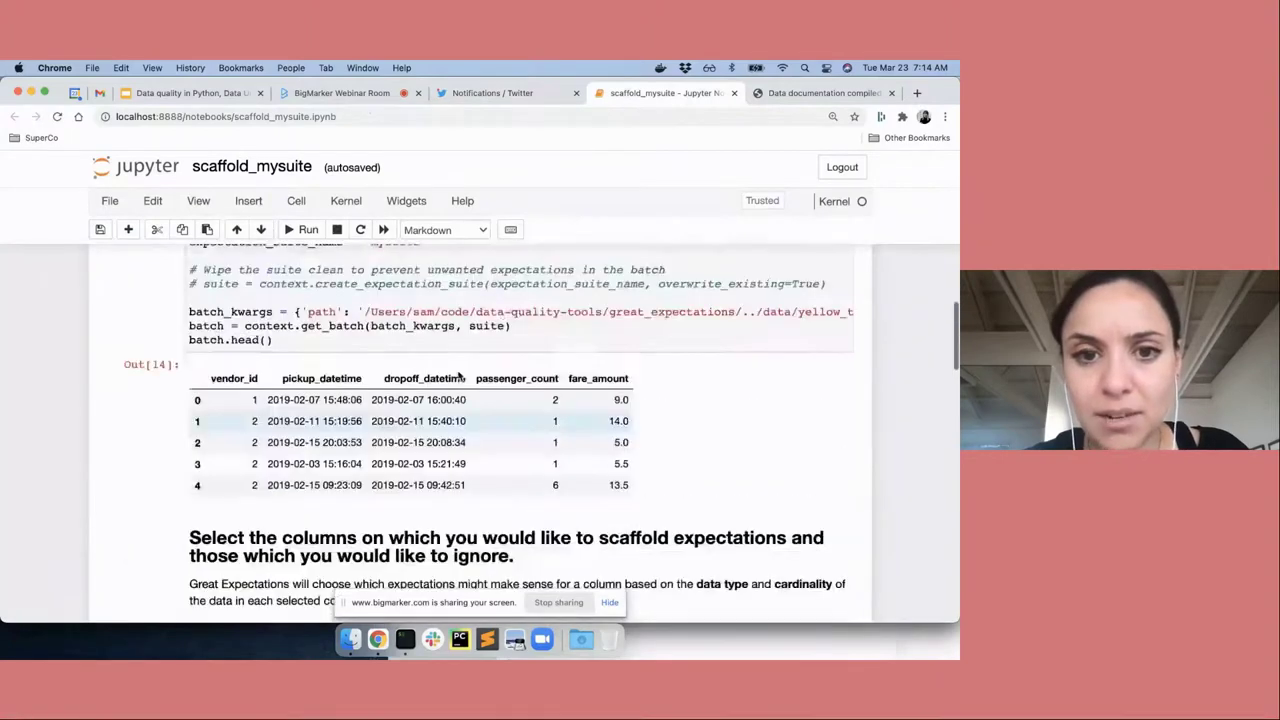
scroll(563, 418, "right", 10)
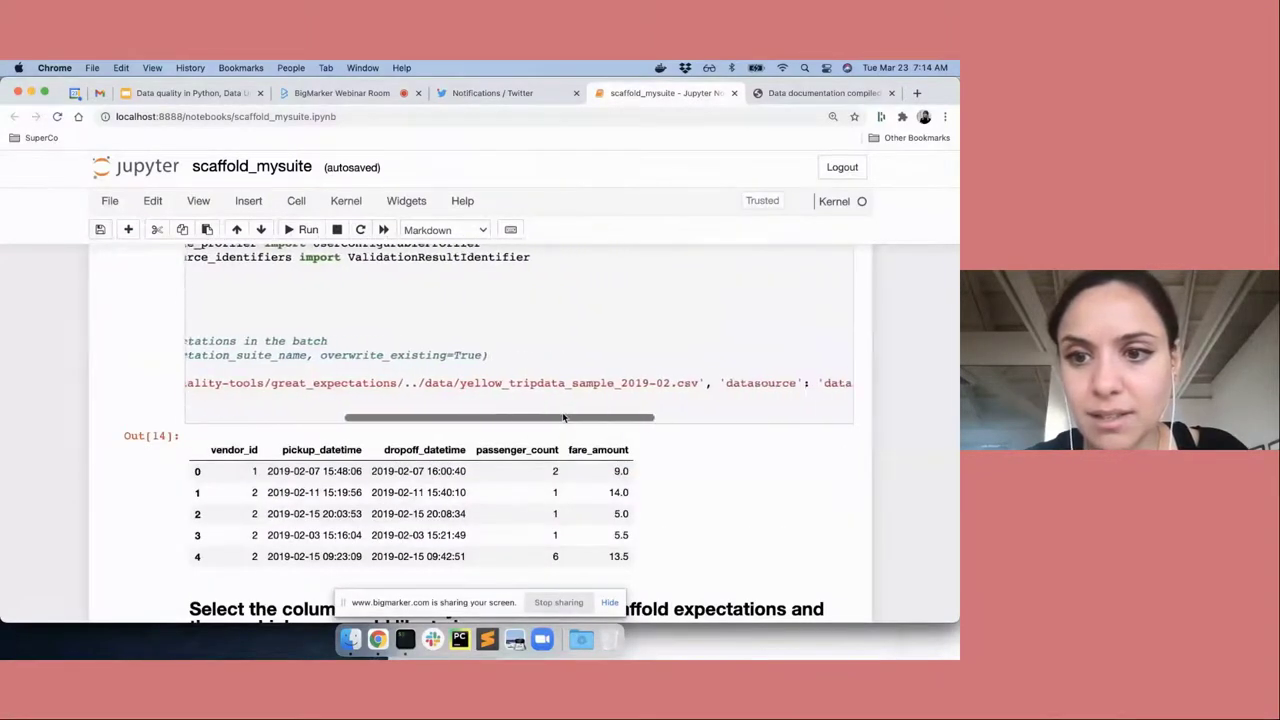
scroll(563, 418, "right", 3)
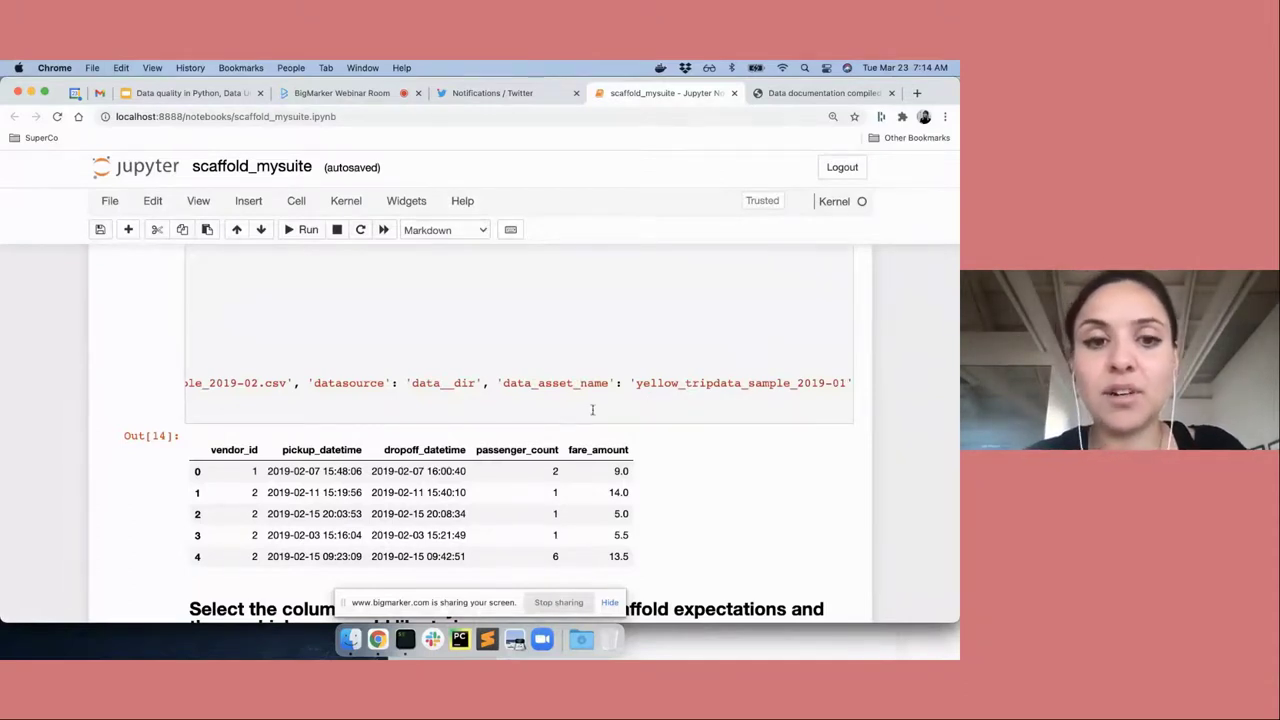
scroll(592, 410, "left", 10)
left_click(691, 382)
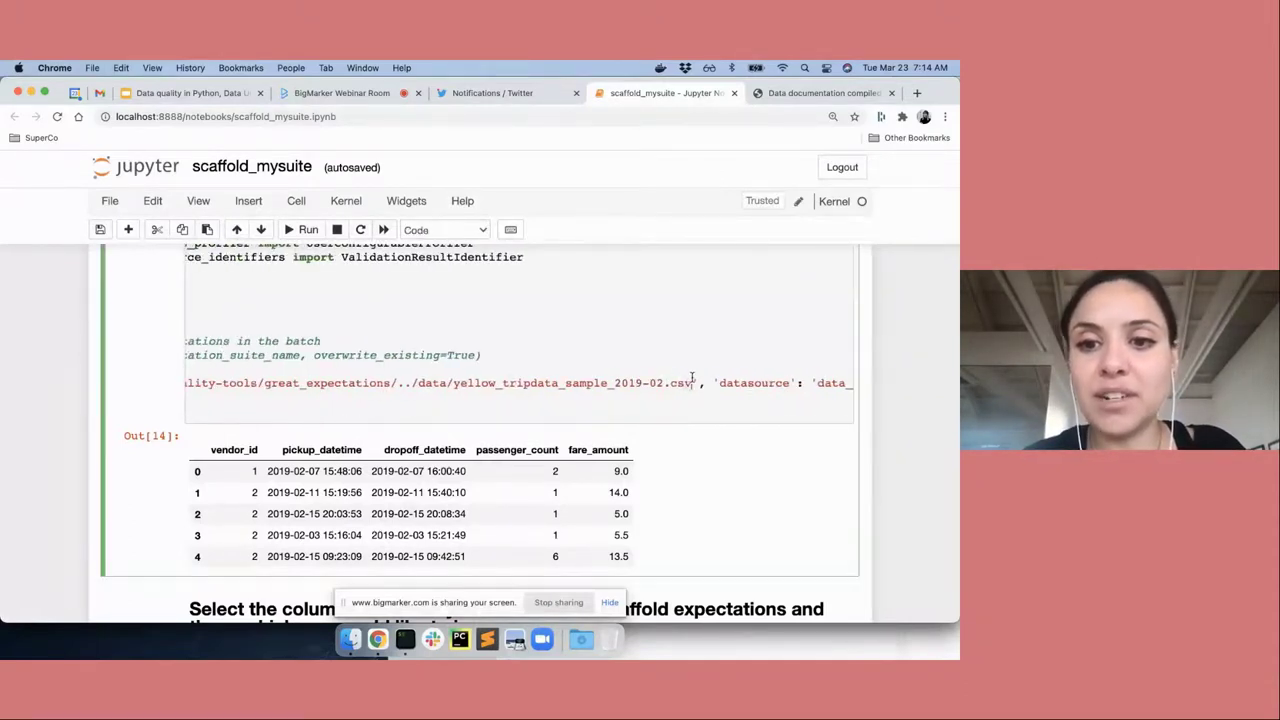
left_click_drag(691, 380, 448, 379)
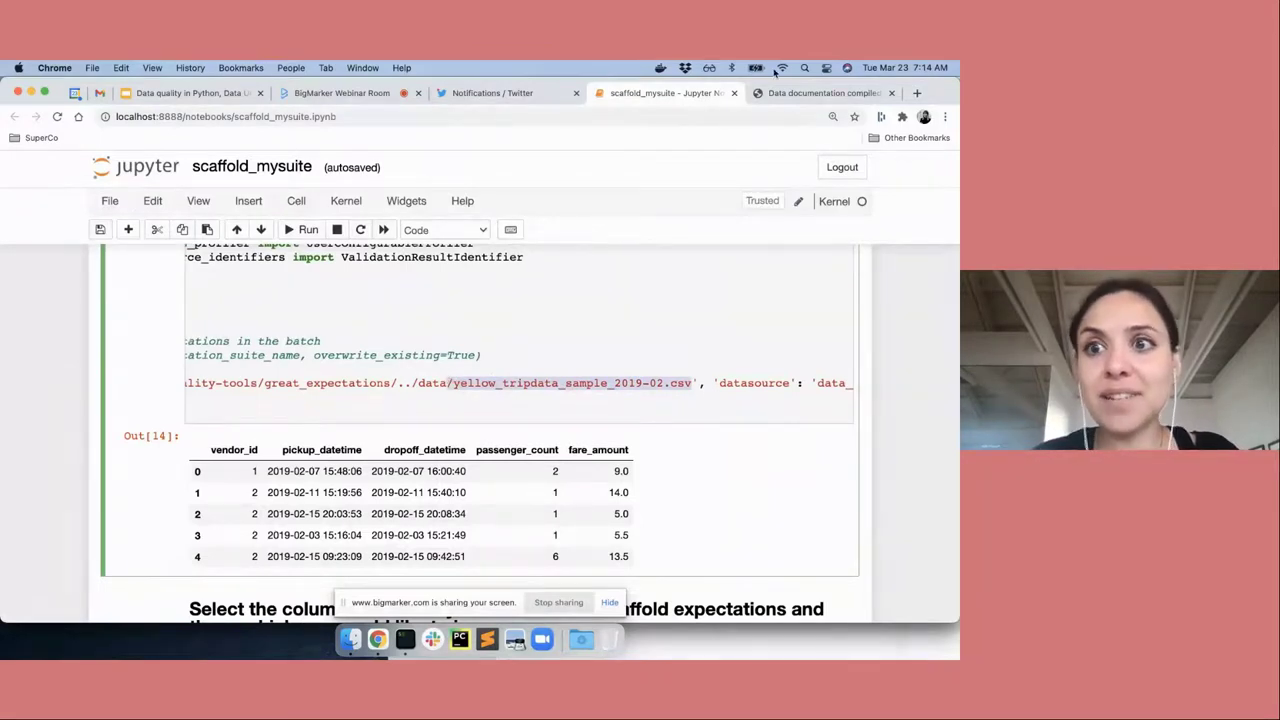
Step: Return to the validation result page and view its table-level and passenger_count expectations
left_click(798, 93)
left_click(669, 224)
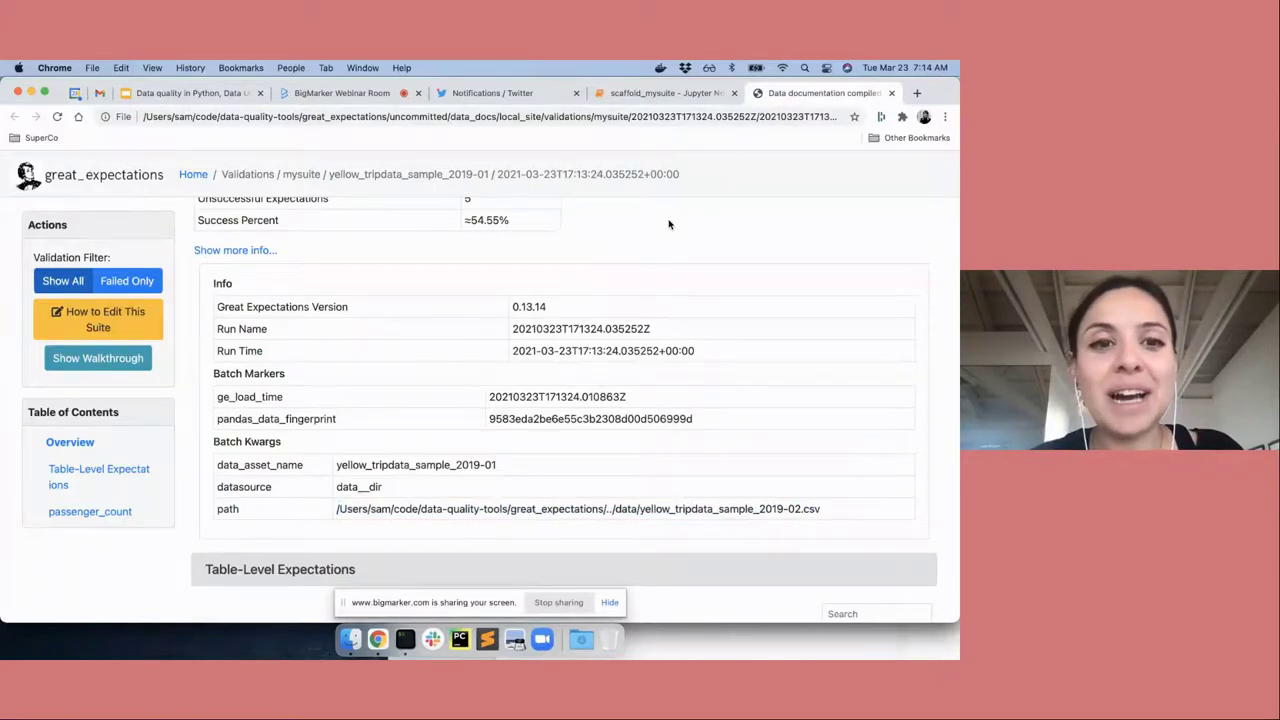
scroll(669, 224, "down", 8)
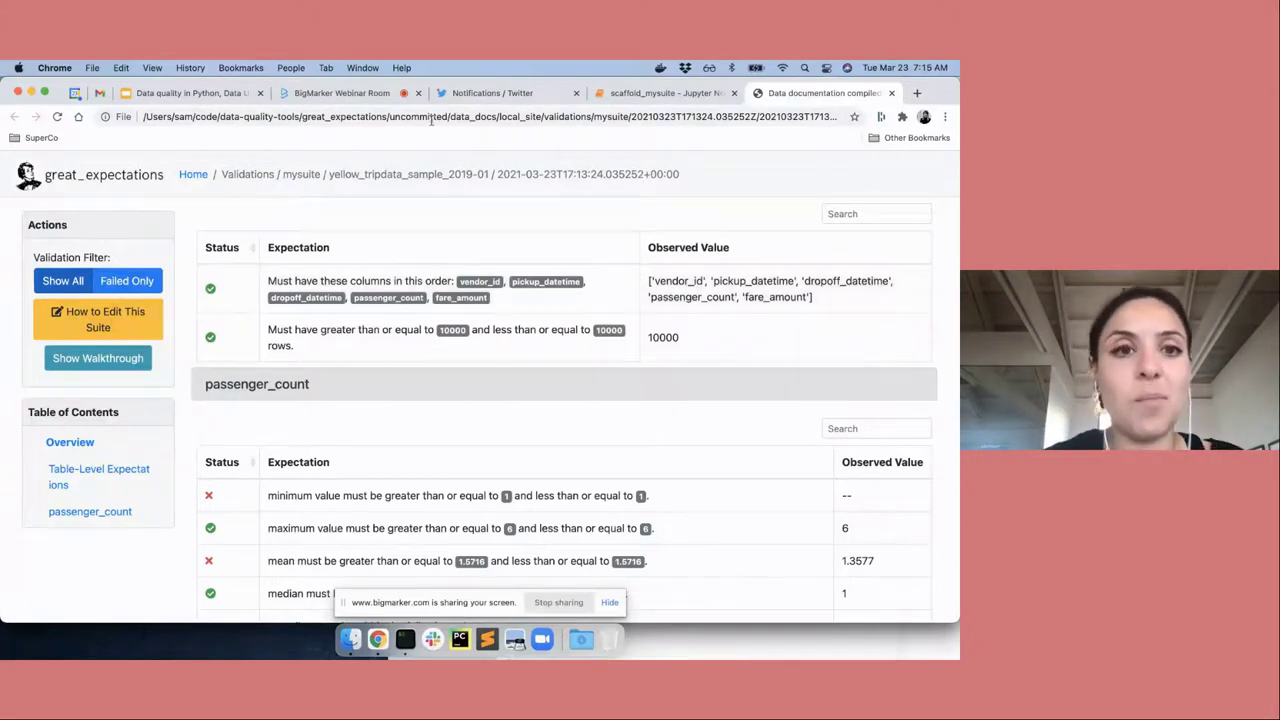
Step: Switch to the Data quality in Python presentation in Google Slides and show slide 36, the closing questions slide
left_click(170, 93)
scroll(92, 464, "down", 10)
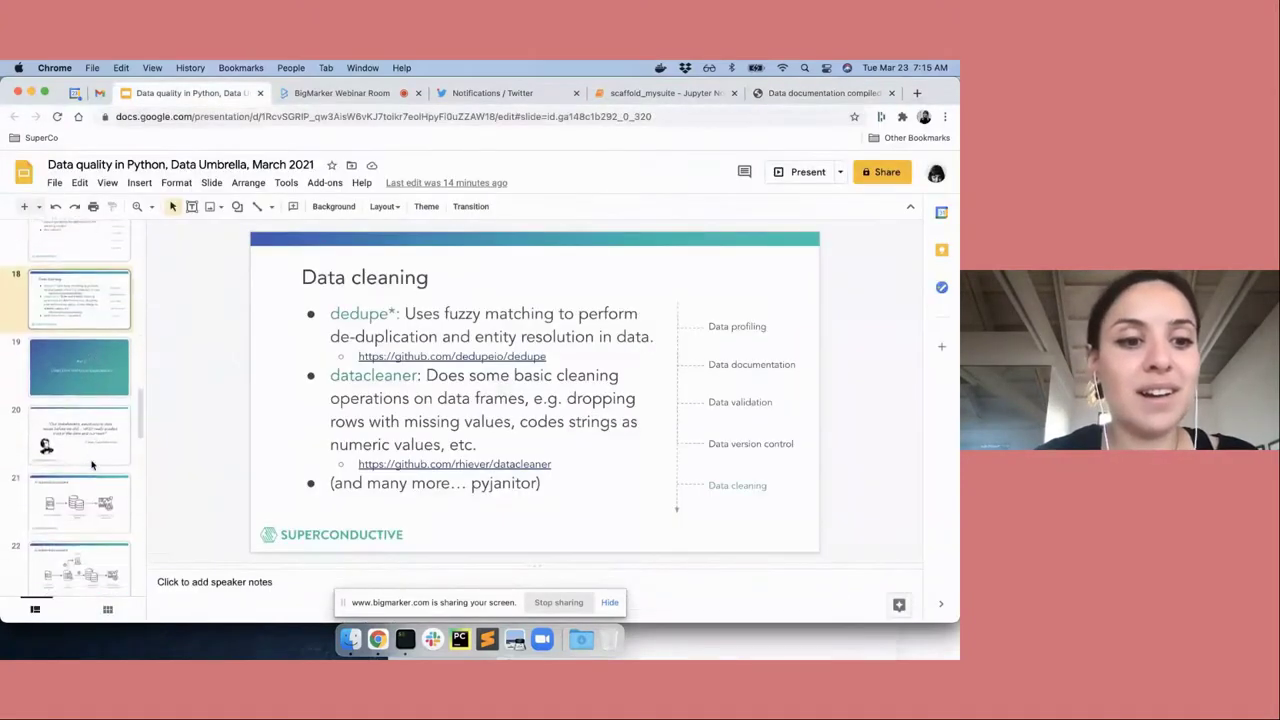
scroll(92, 464, "down", 5)
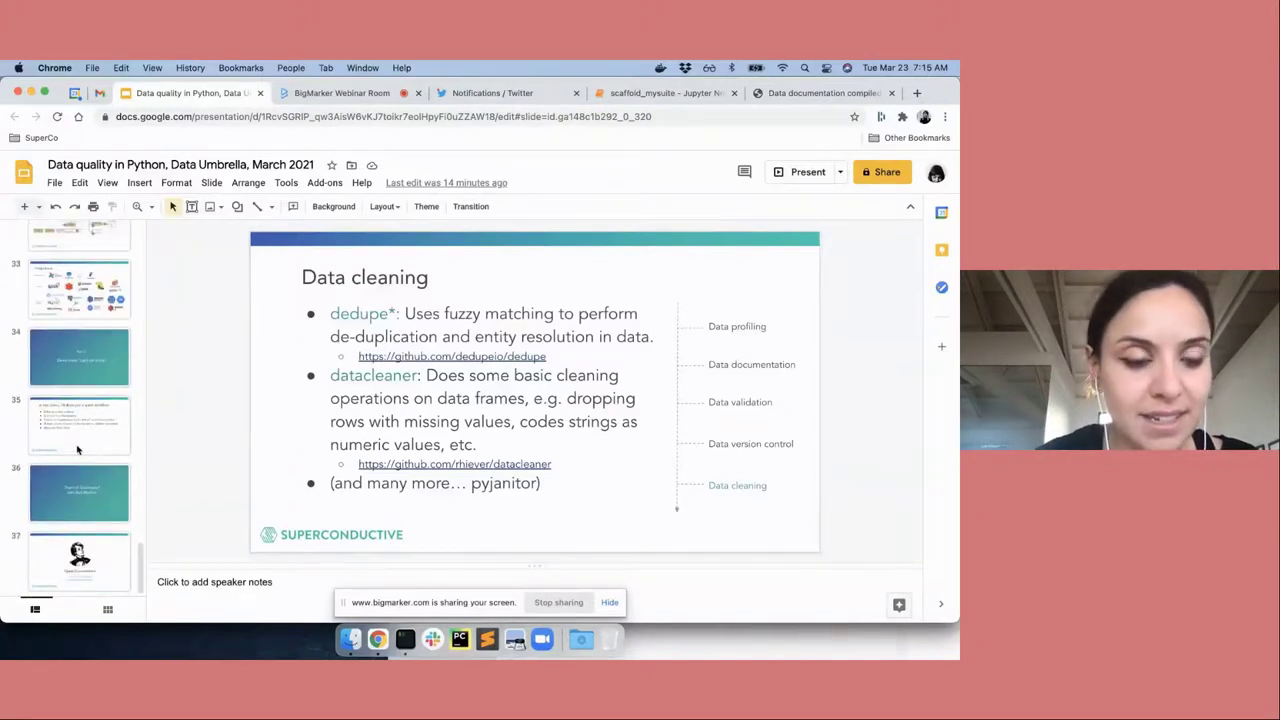
left_click(79, 483)
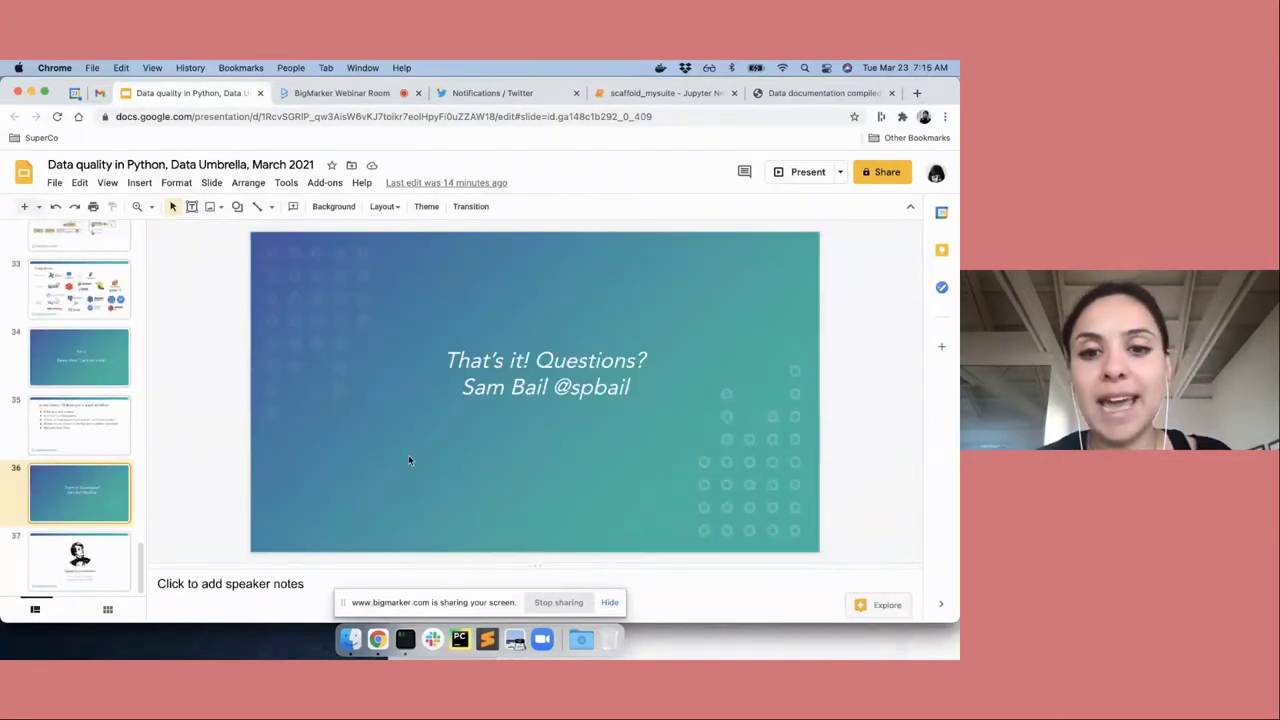
Step: Switch to the BigMarker webinar room and look through the private chat list and the public chat messages
left_click(376, 95)
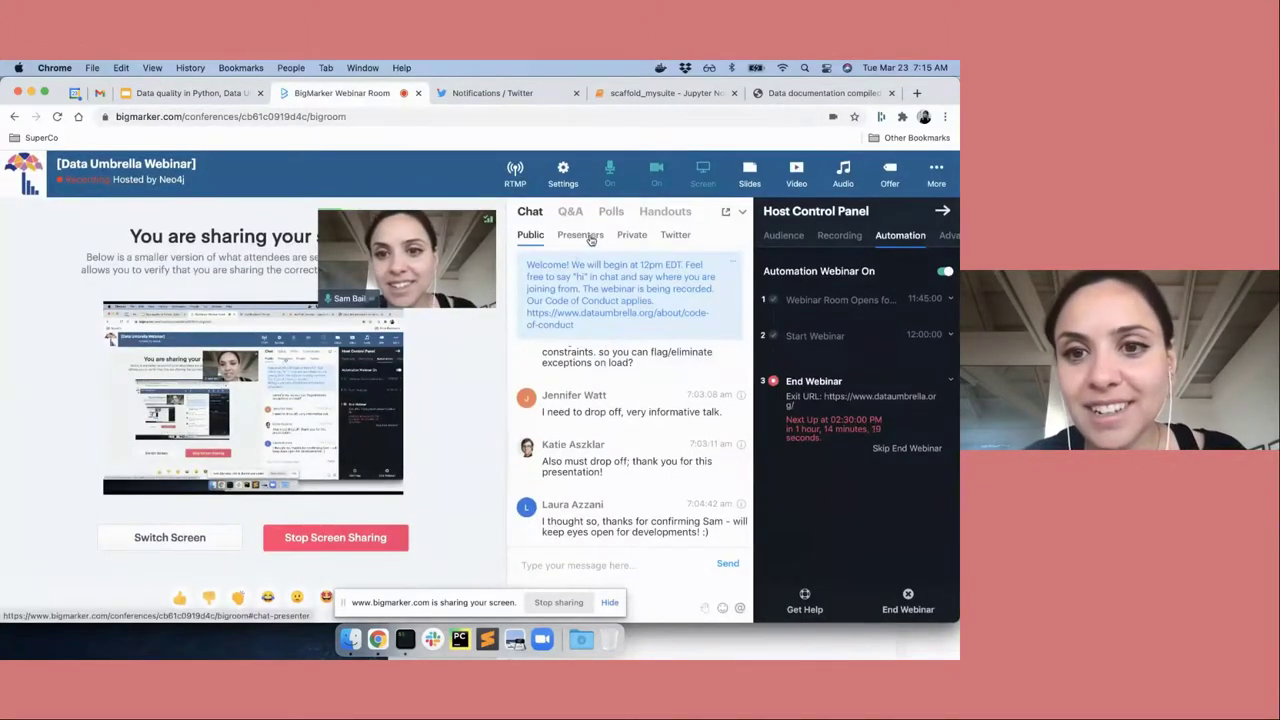
left_click(631, 235)
scroll(640, 372, "down", 8)
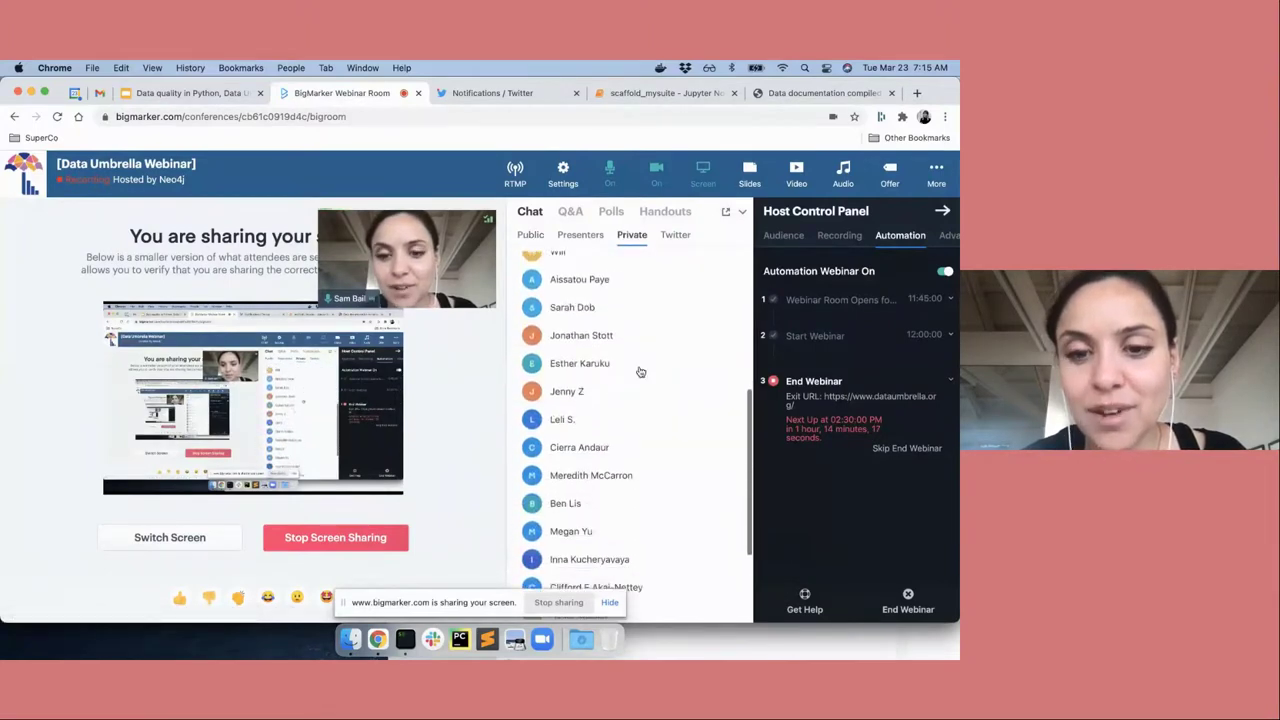
left_click(530, 235)
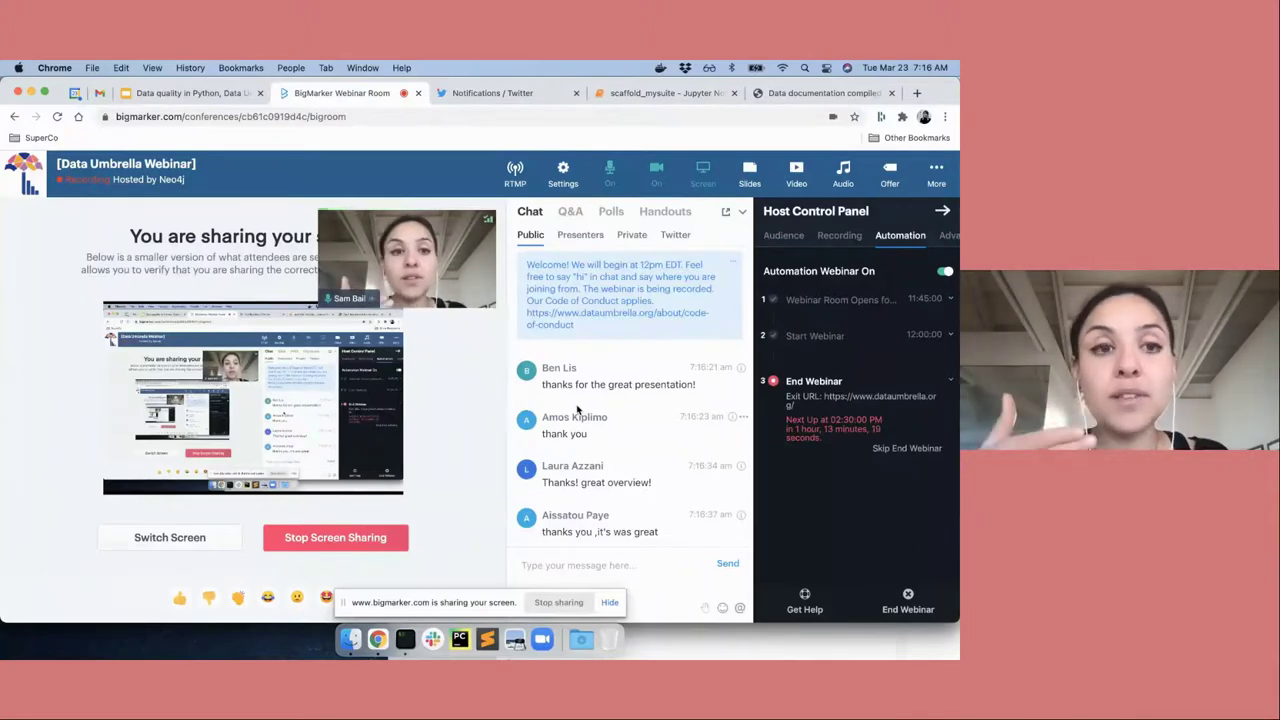
Step: Open the data-quality-tools repository from the presenter's GitHub profile in a new browser tab and select its web address
key("super+t")
type("github.com/spbail")
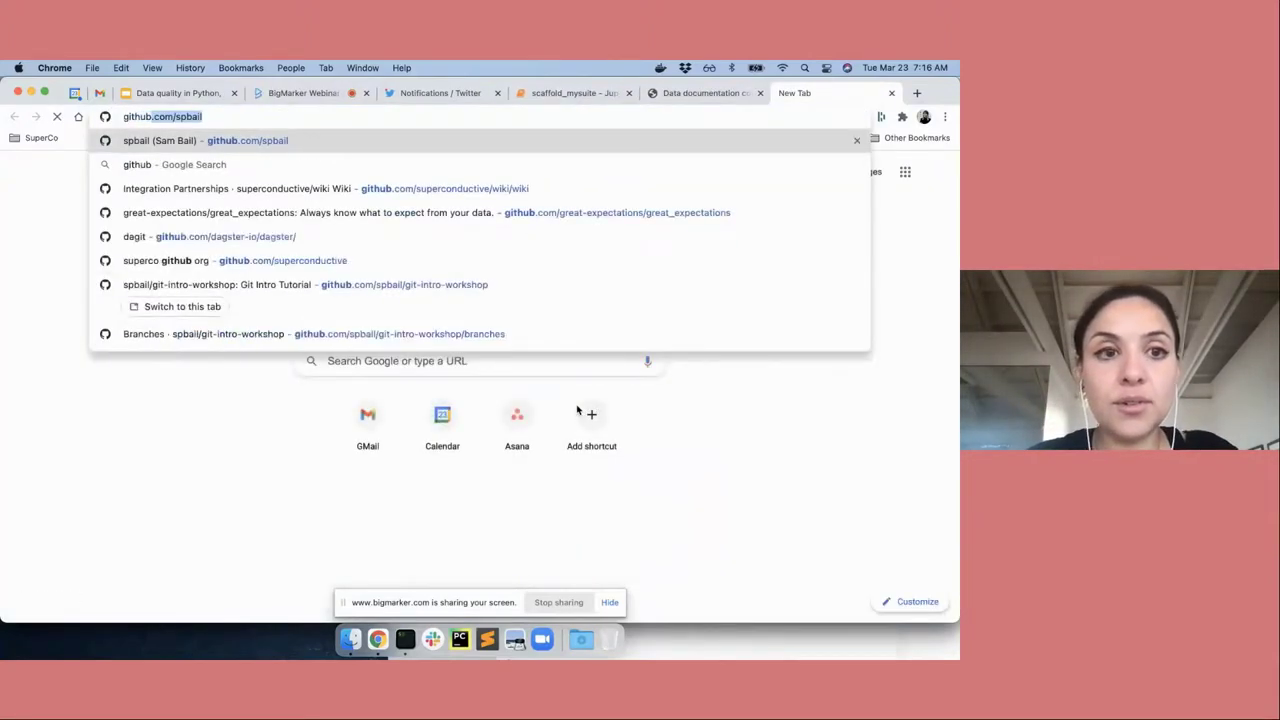
key("Return")
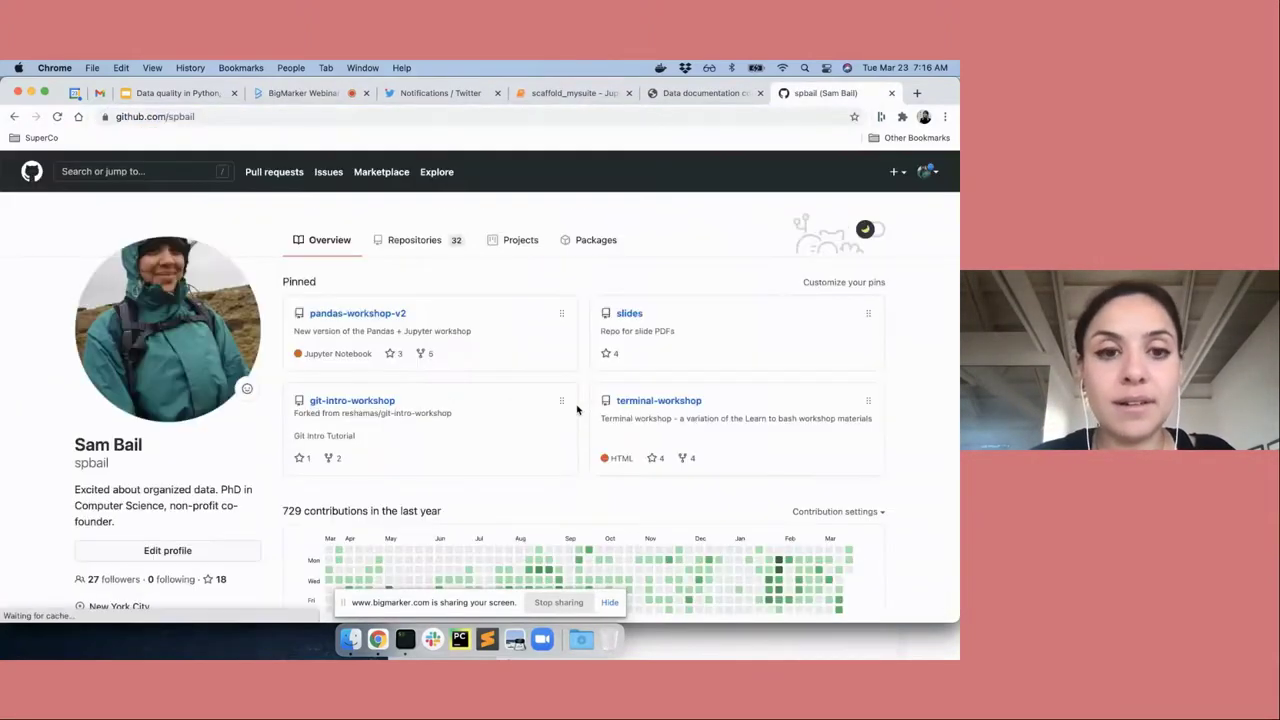
left_click(420, 240)
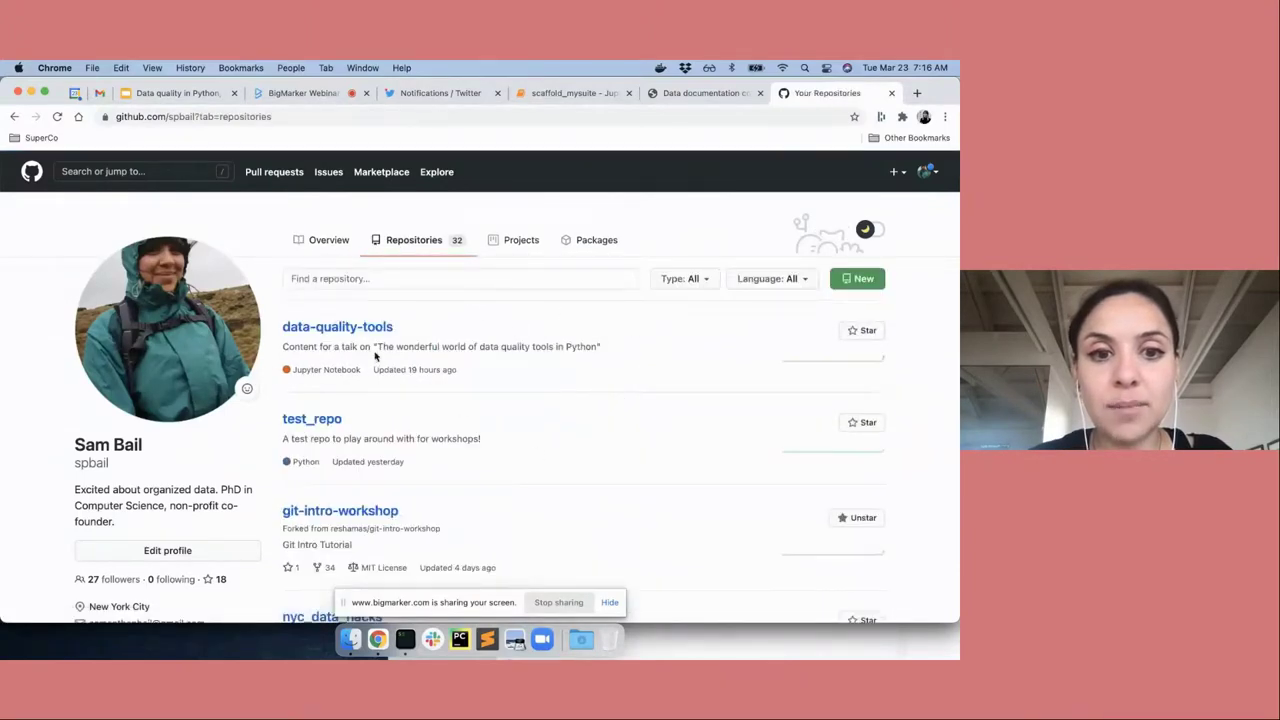
left_click(366, 335)
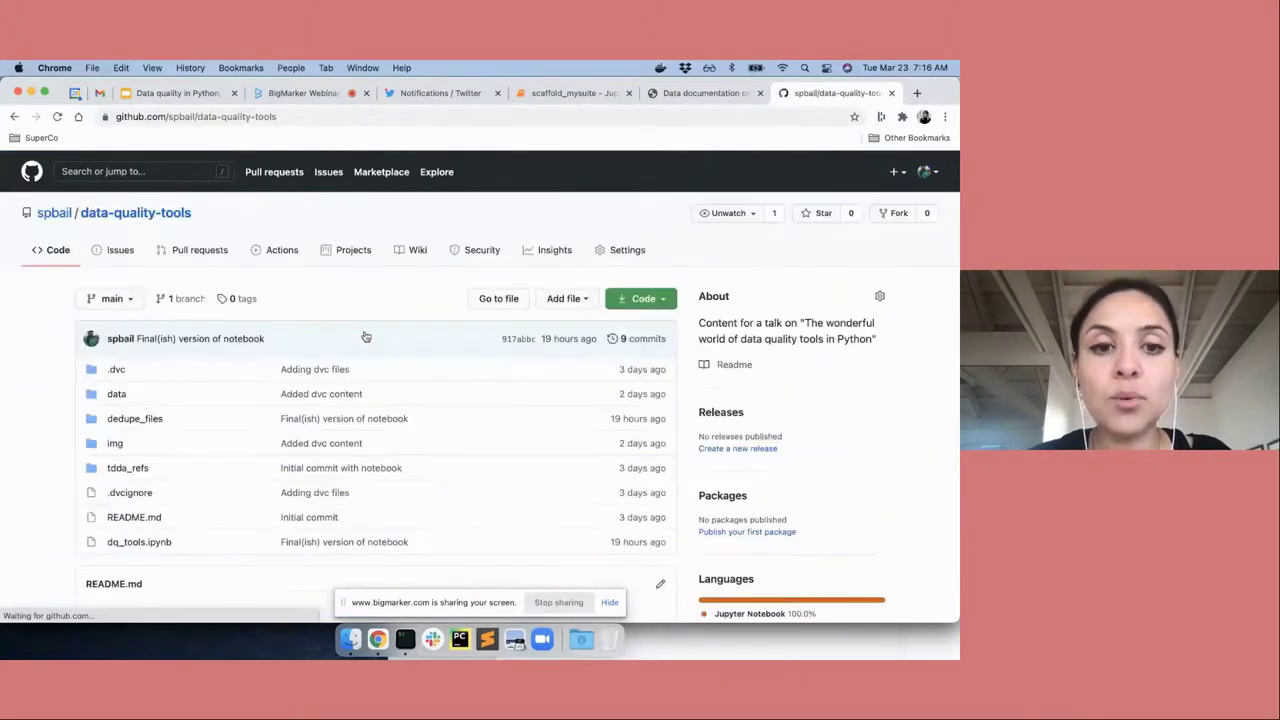
left_click(277, 124)
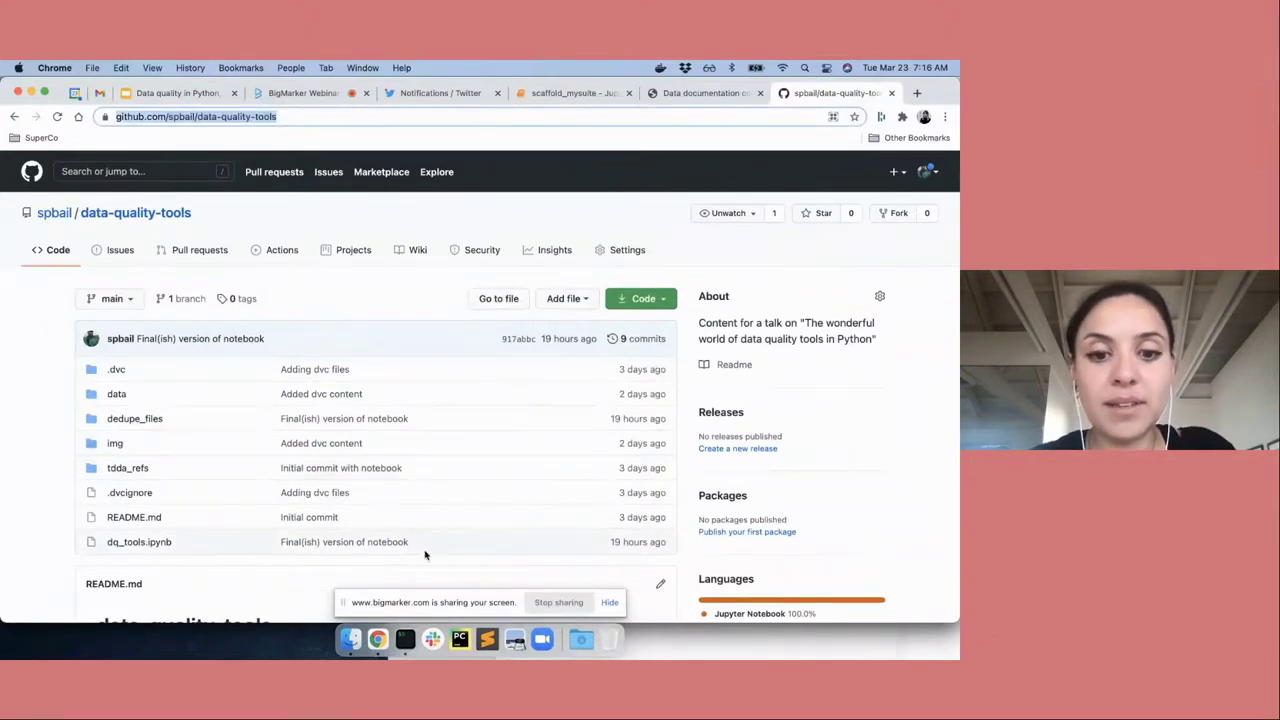